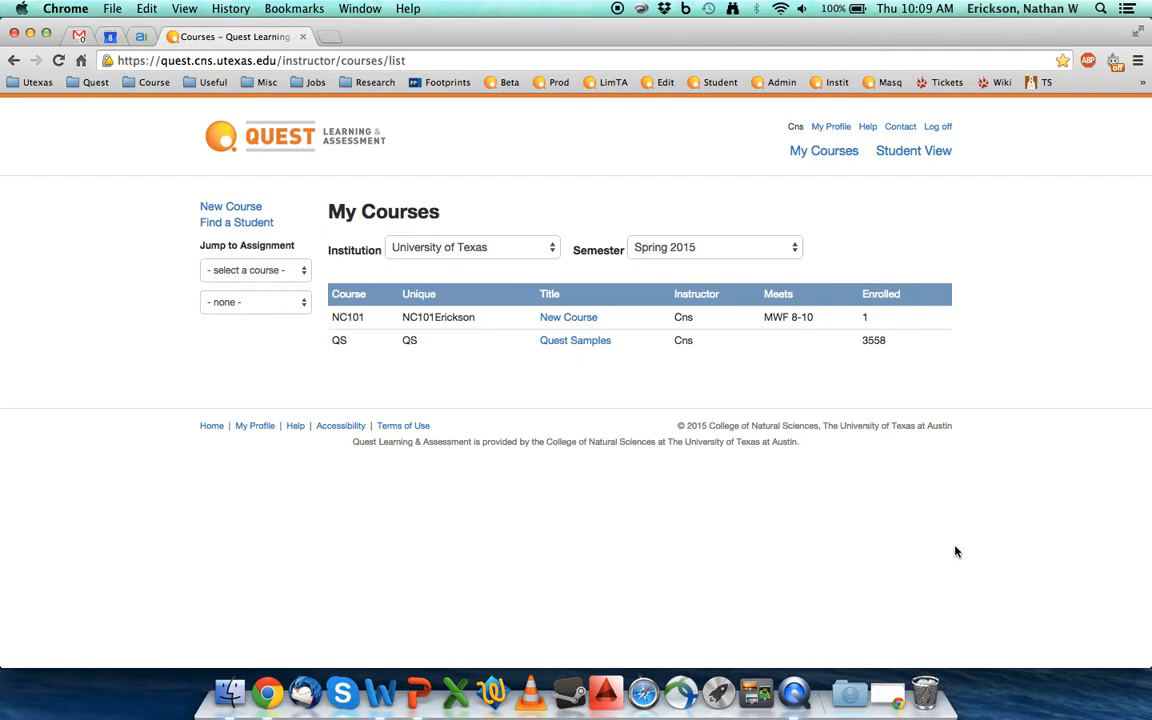
# - Open the Grading Scheme page of the course titled New Course
pyautogui.click(568, 318)
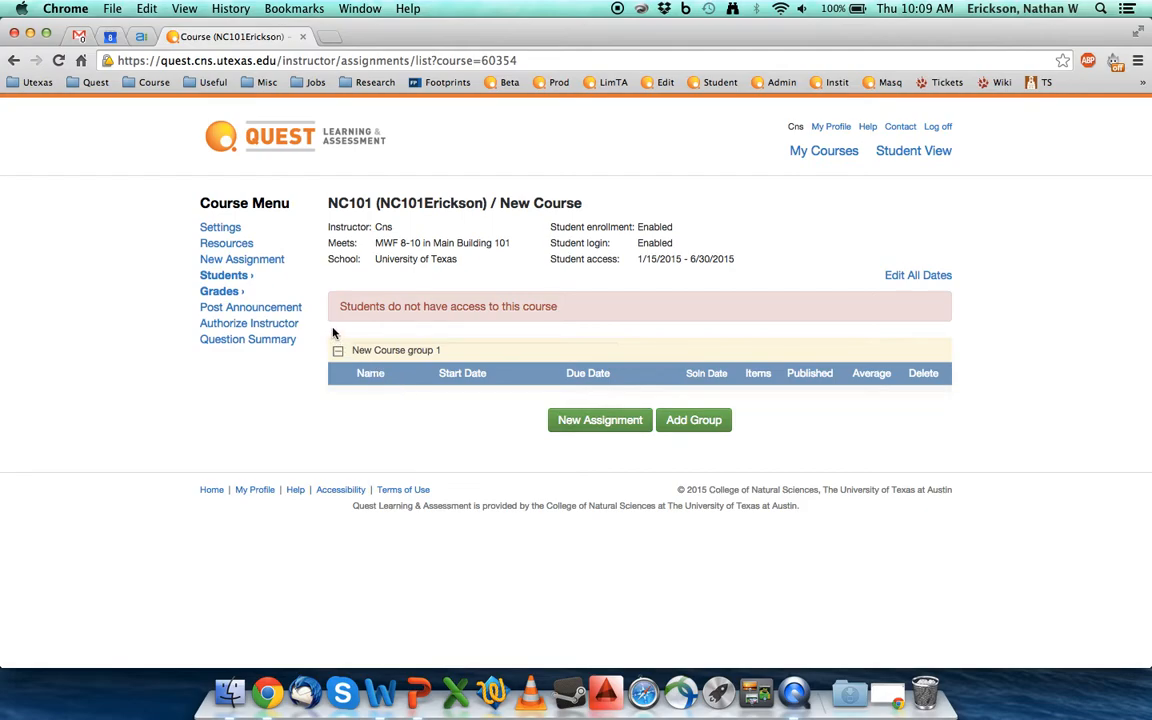
pyautogui.click(221, 296)
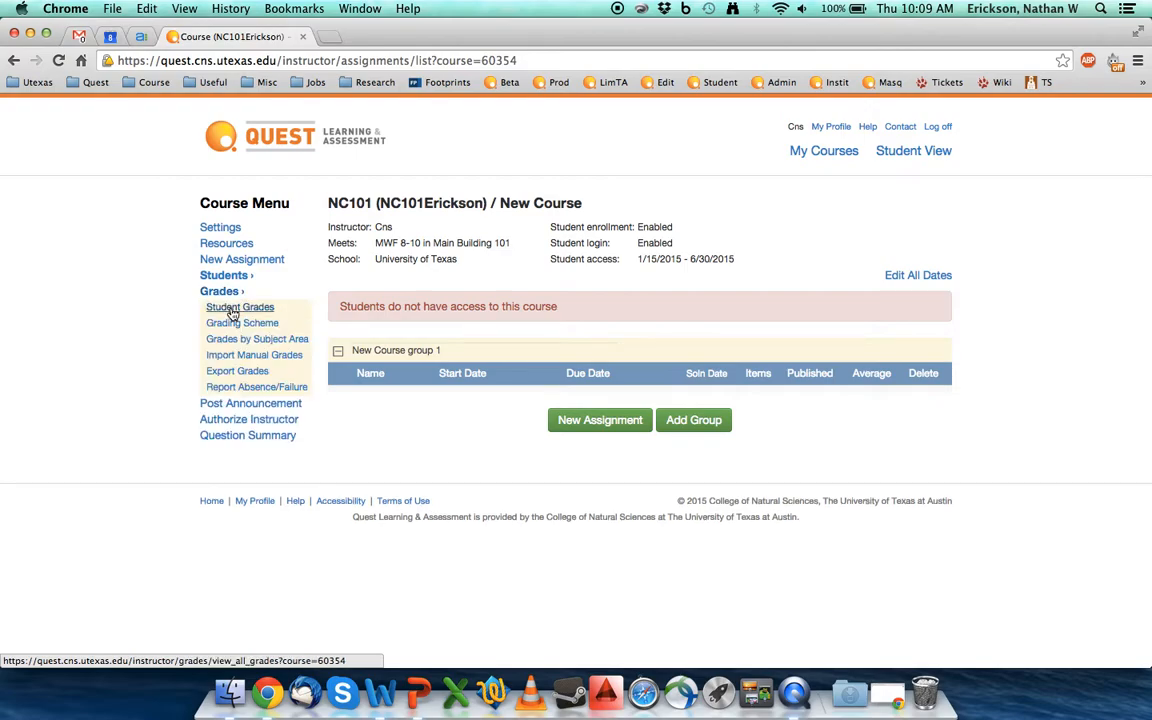
pyautogui.click(241, 324)
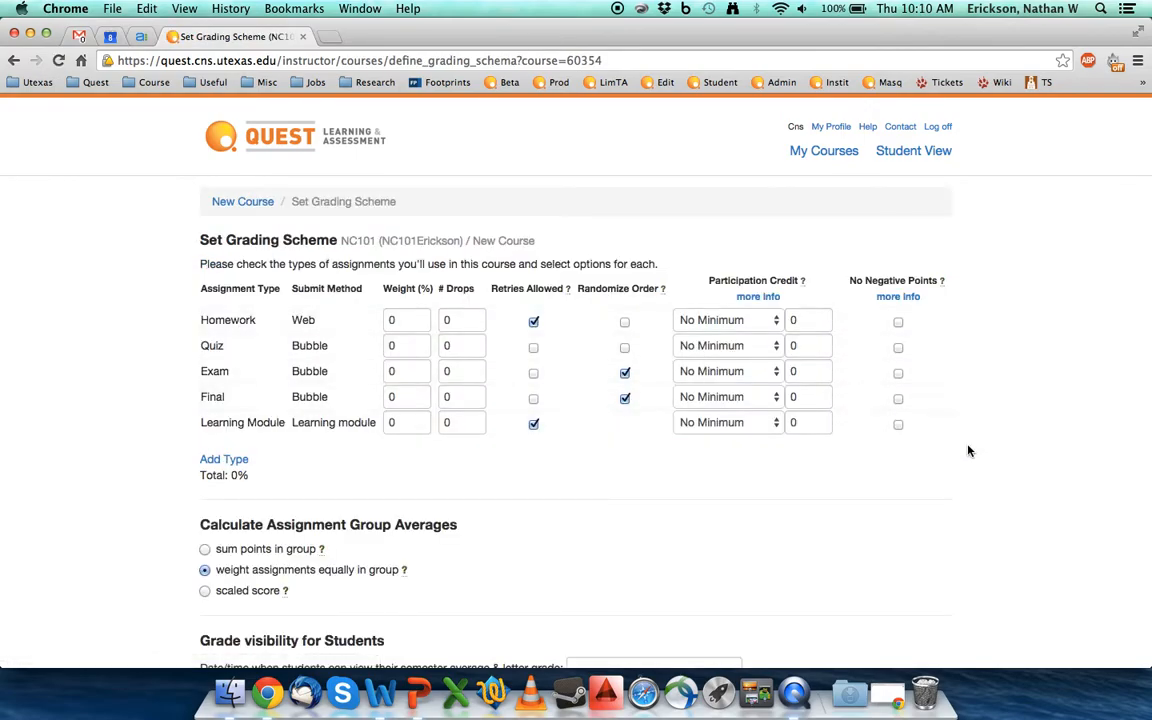
pyautogui.scroll(-2, 968, 451)
pyautogui.scroll(1, 968, 451)
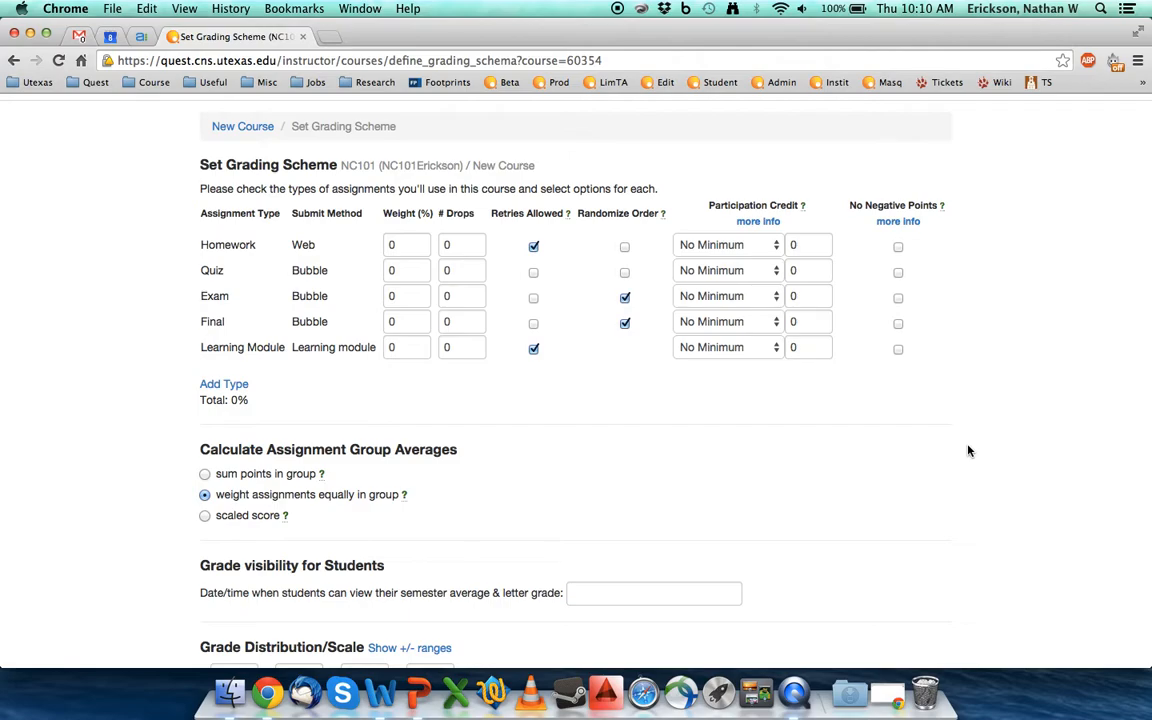
pyautogui.scroll(4, 843, 447)
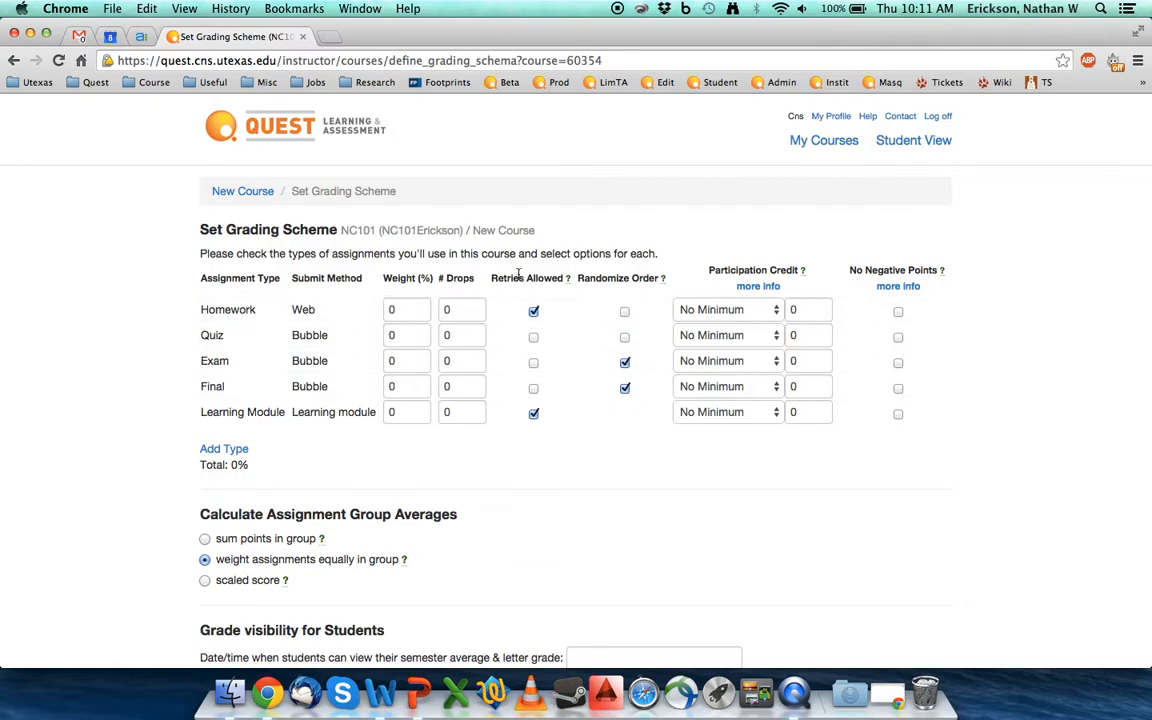
# - Set the Homework assignment type's weight to 30% and its number of drops to 1
pyautogui.click(404, 310)
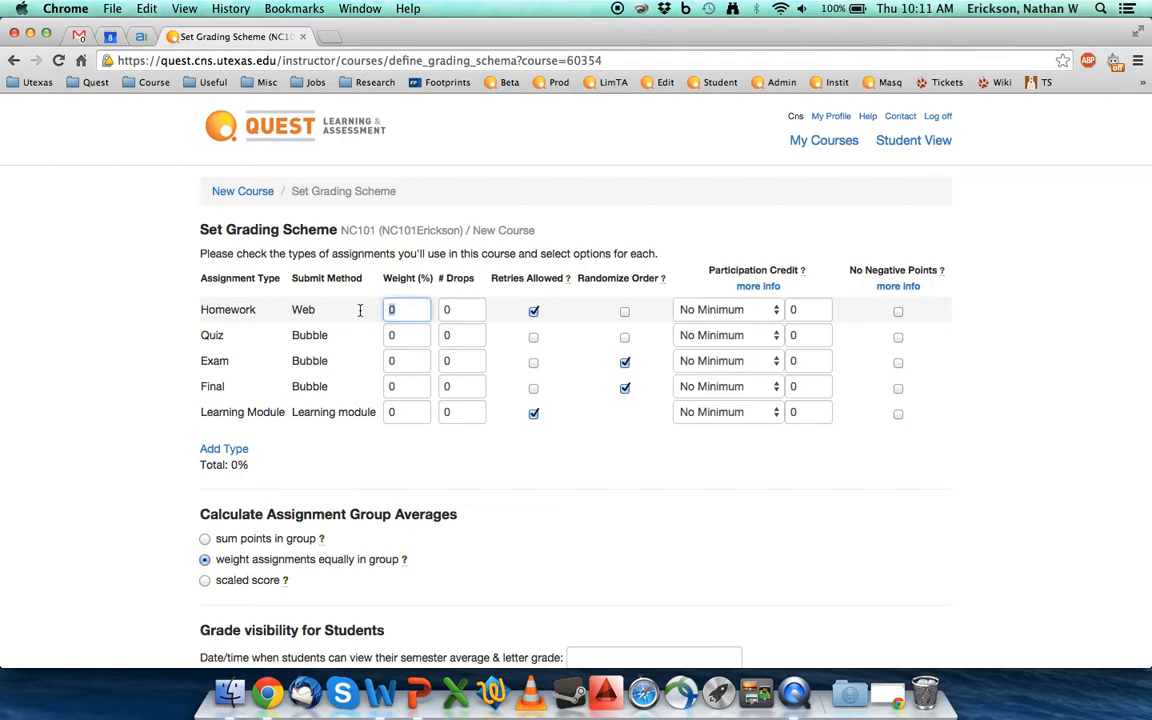
pyautogui.write('30')
pyautogui.click(465, 460)
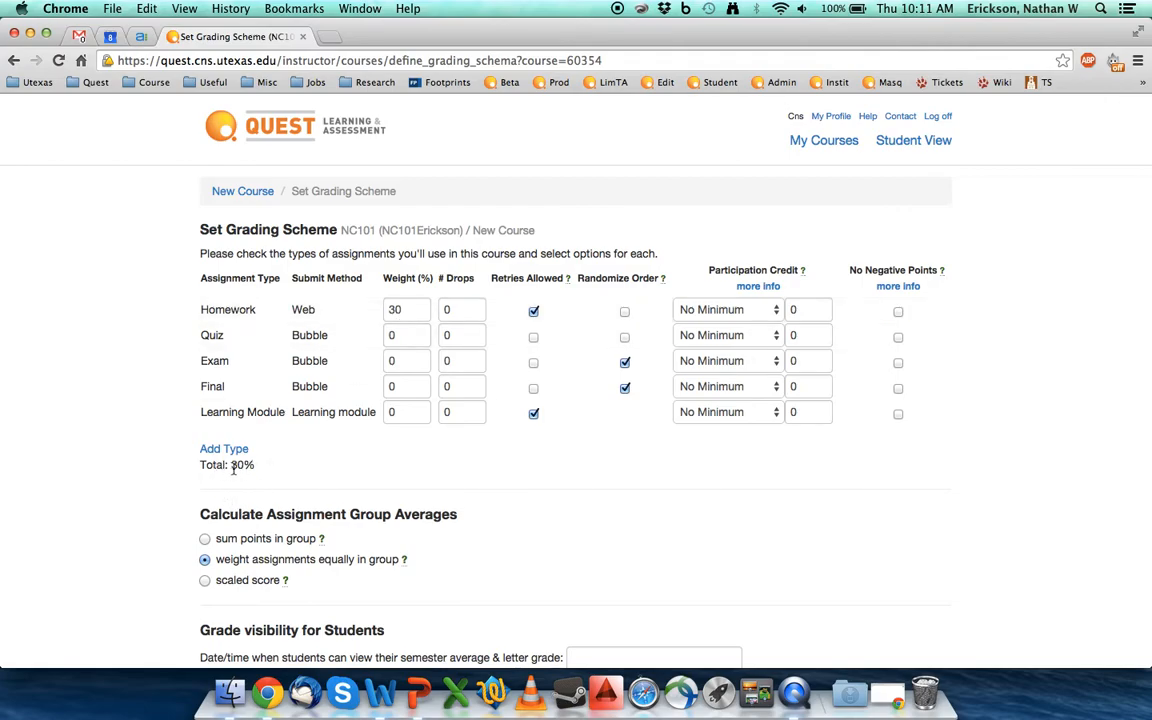
pyautogui.doubleClick(460, 309)
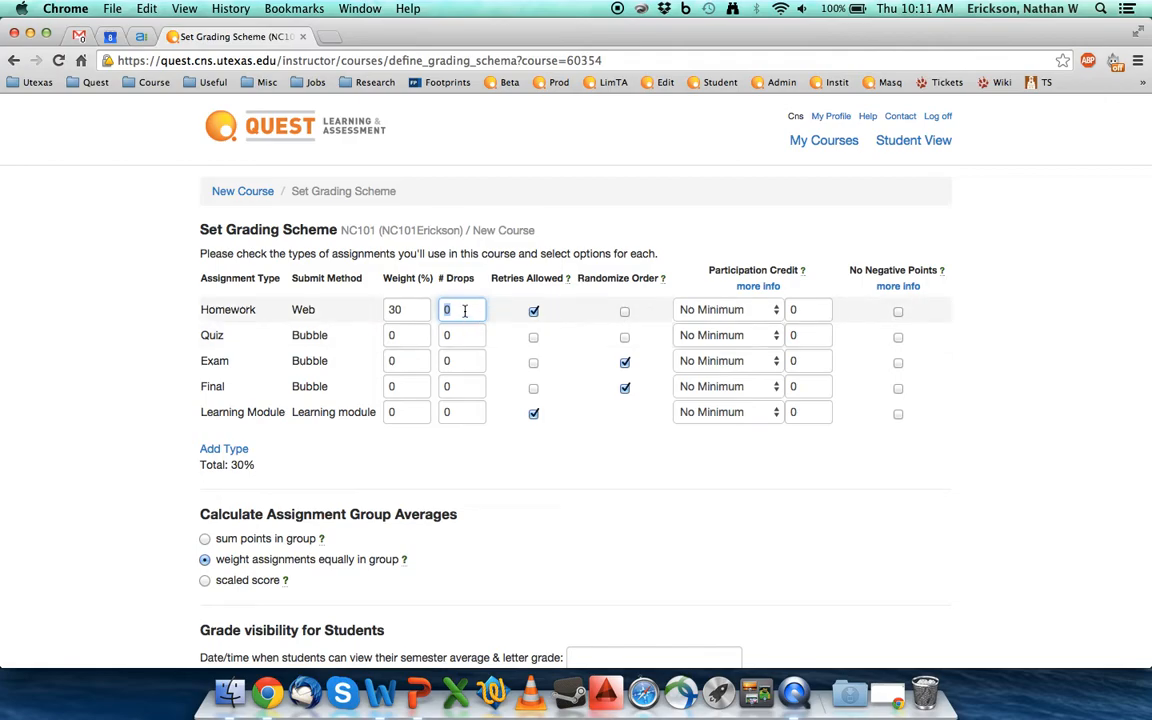
pyautogui.write('1')
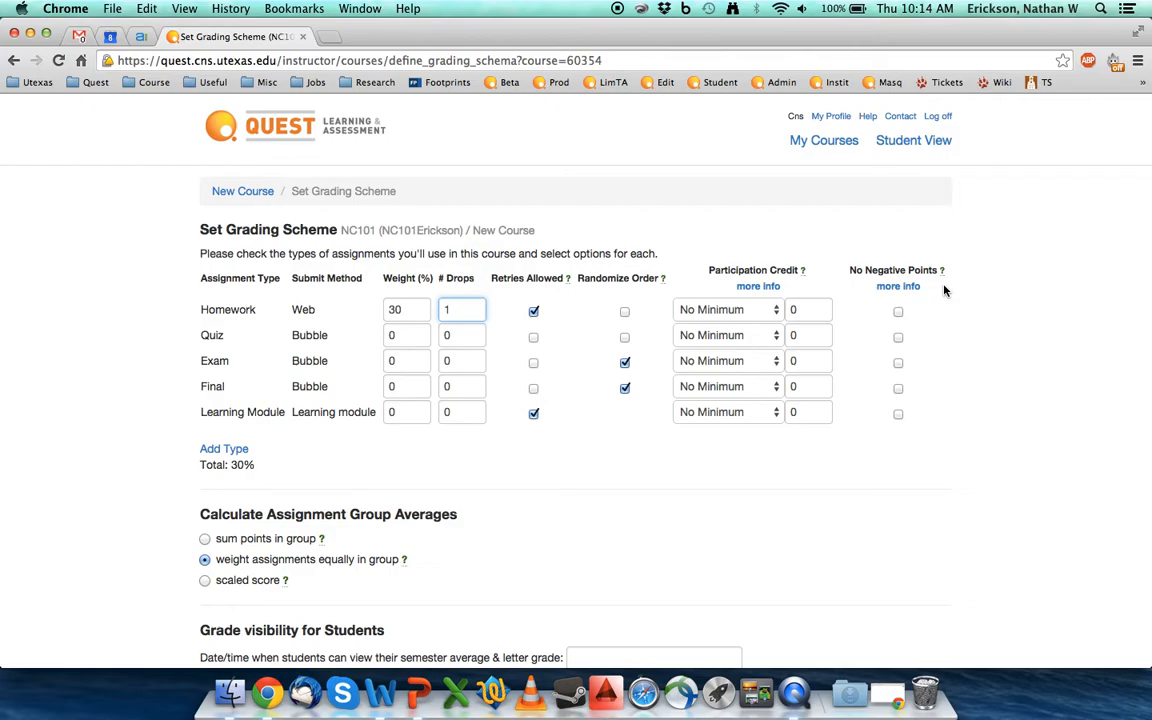
# - Enable the No Negative Points option for the Homework assignment type
pyautogui.click(898, 312)
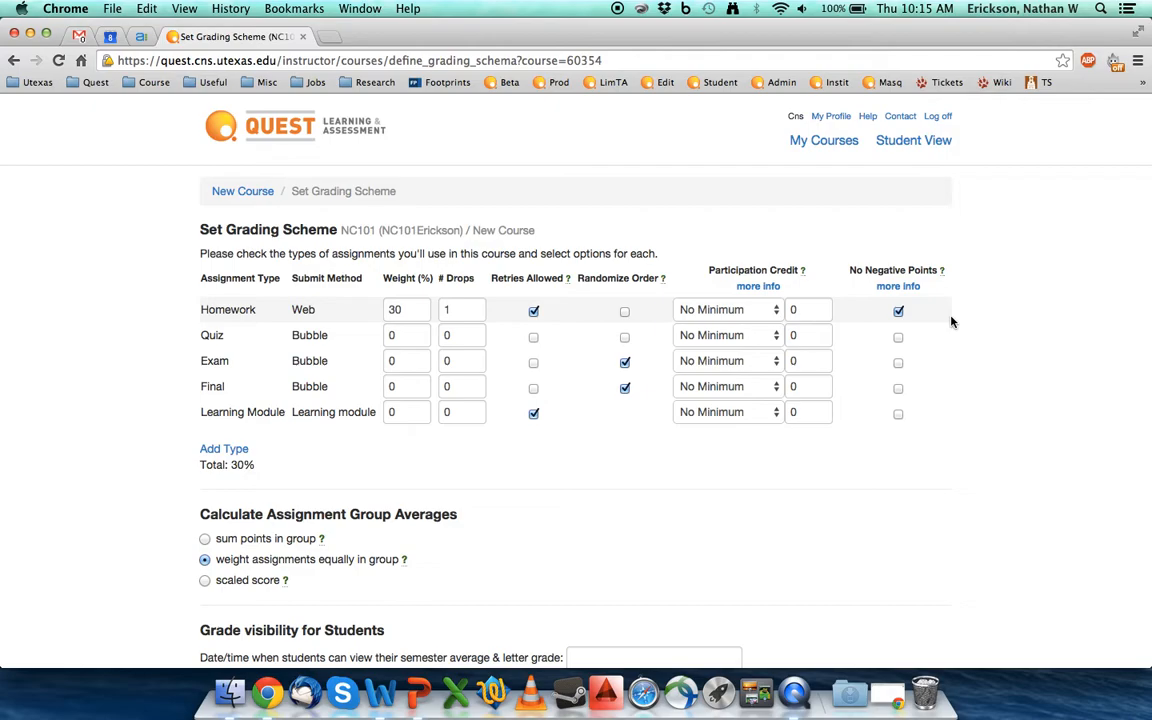
pyautogui.click(899, 312)
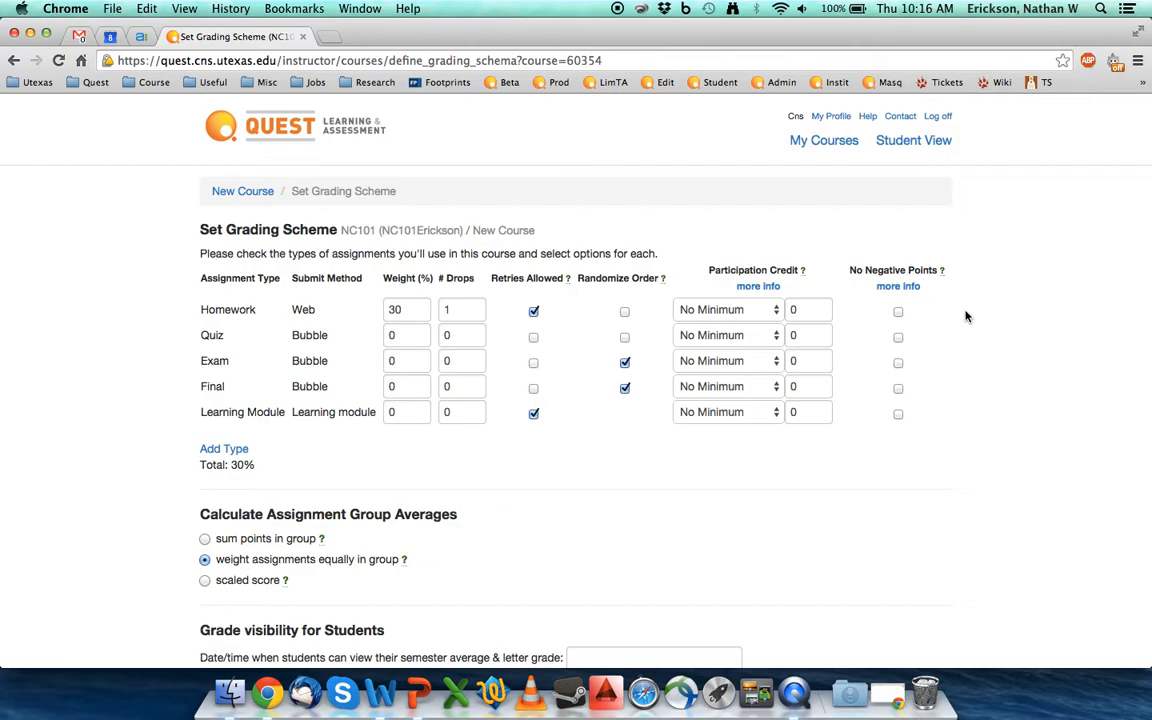
pyautogui.click(898, 313)
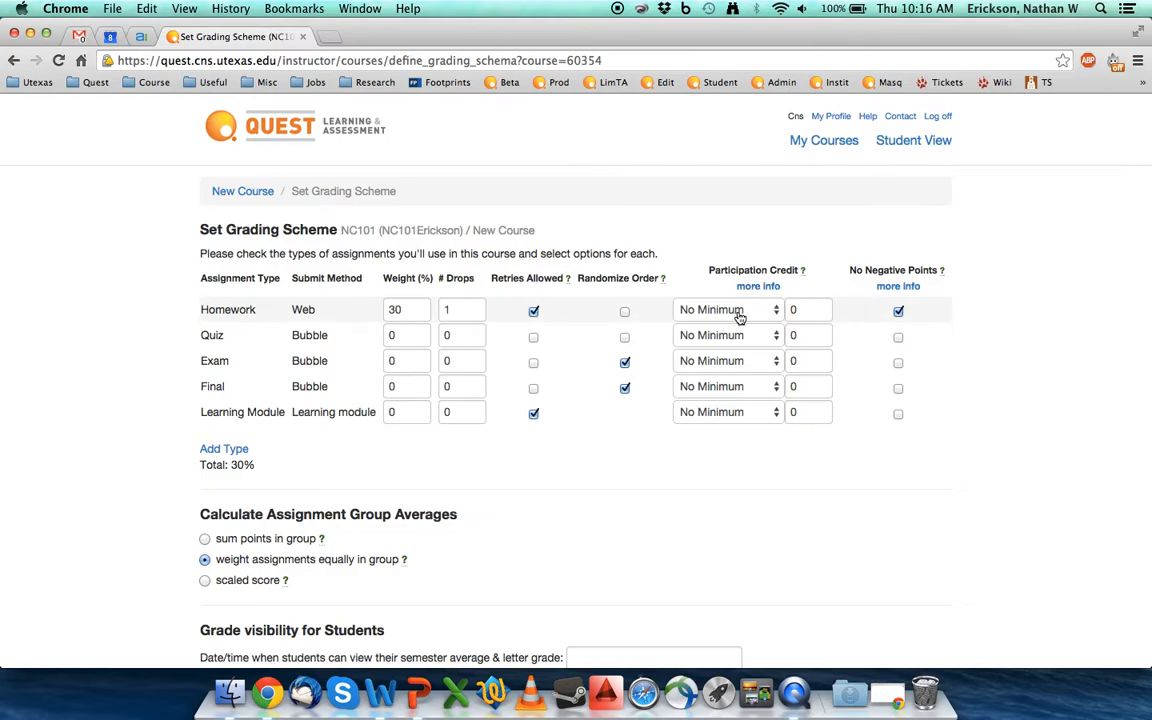
# - Set the Homework participation credit to Respond one with a value of 40
pyautogui.click(777, 314)
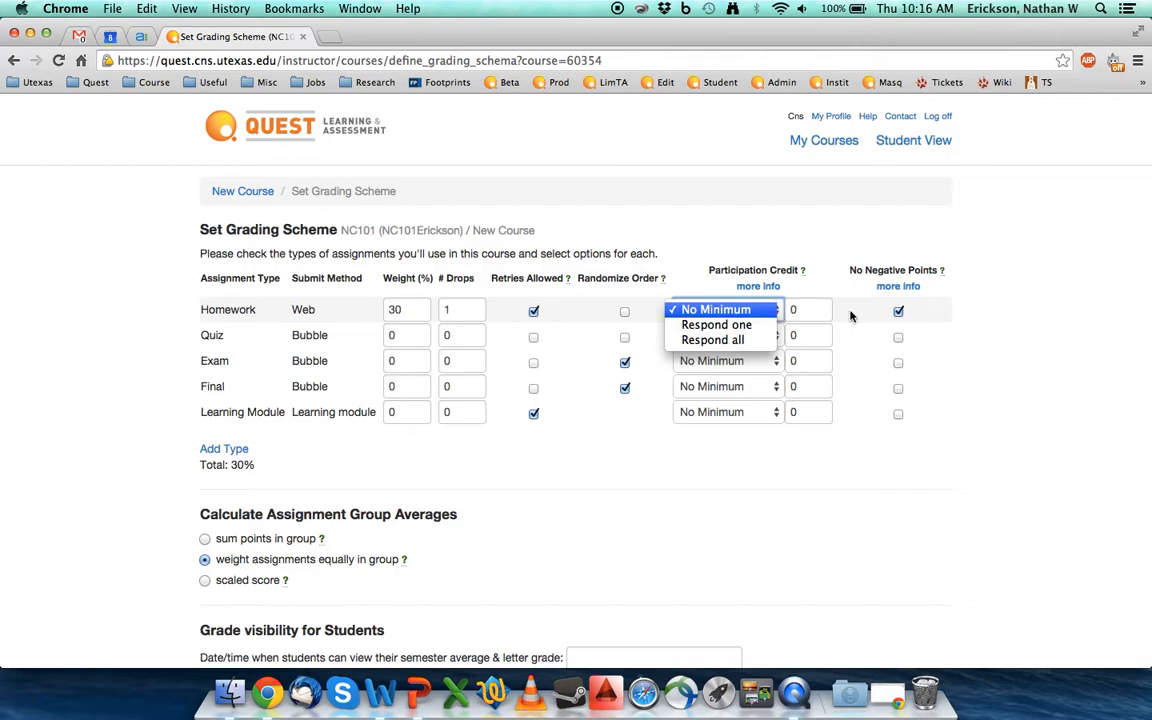
pyautogui.click(983, 321)
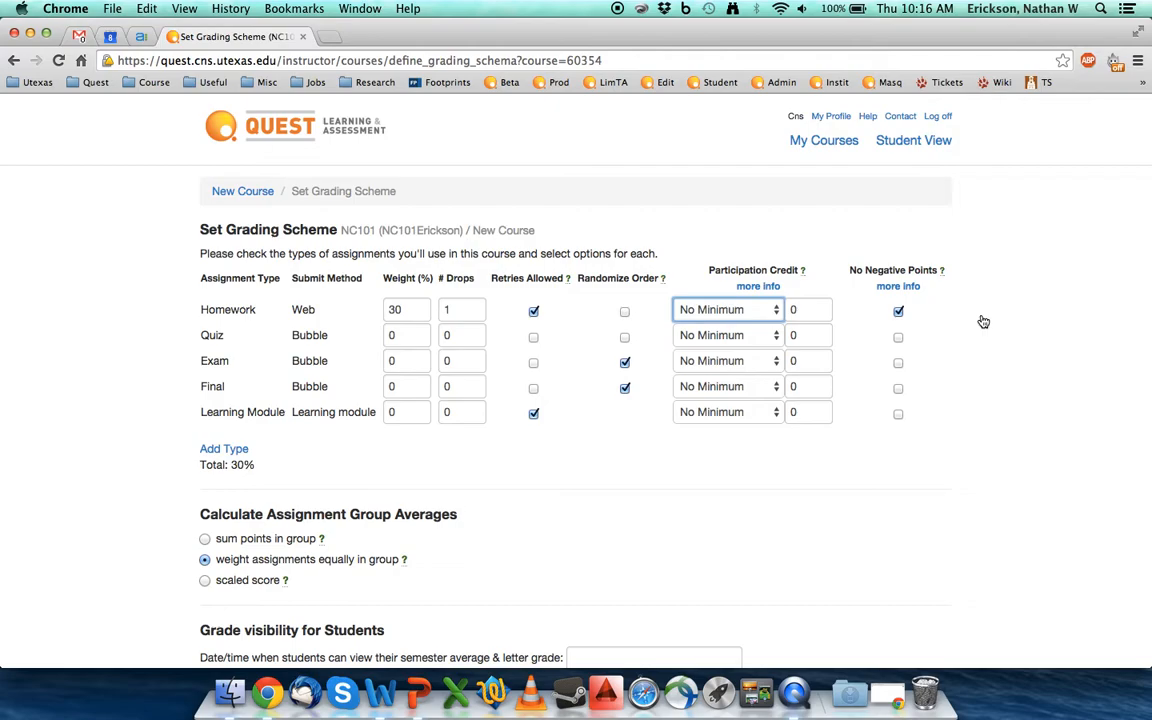
pyautogui.click(712, 311)
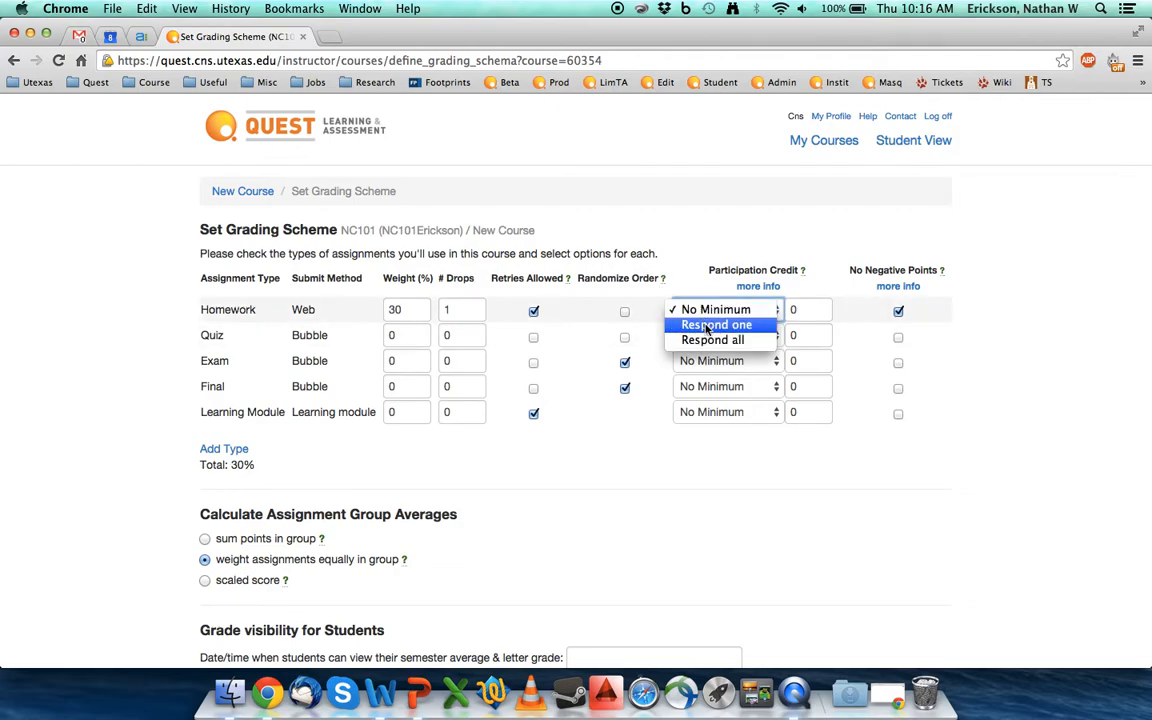
pyautogui.click(709, 326)
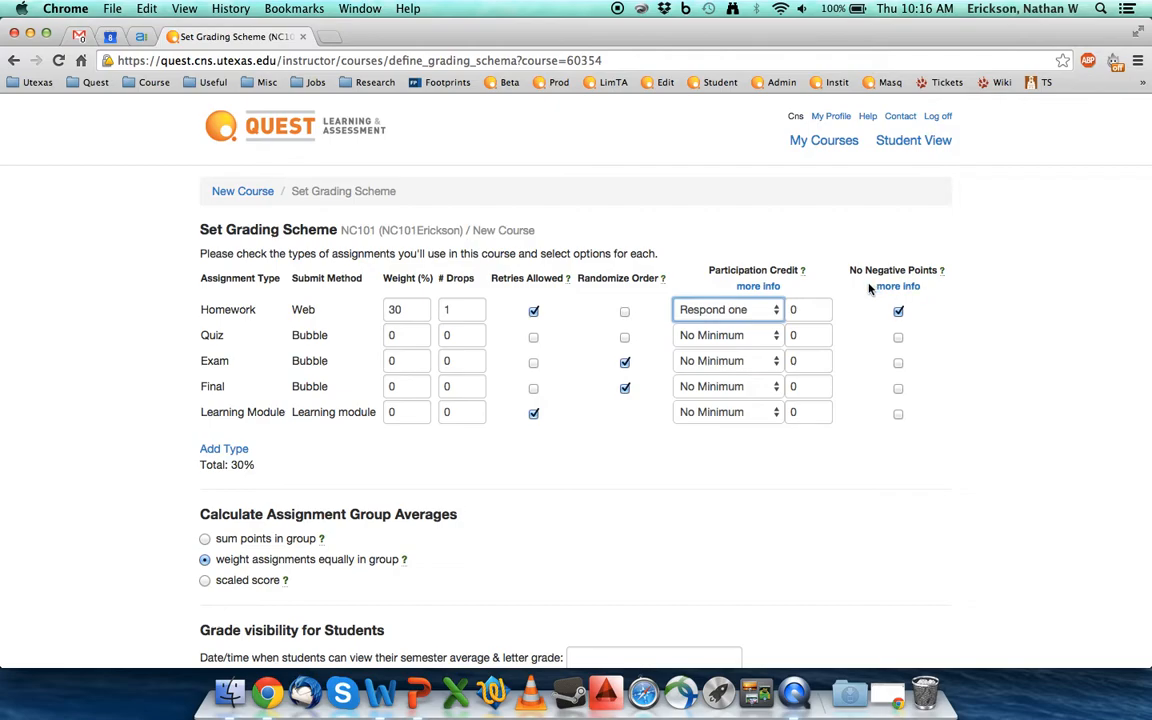
pyautogui.doubleClick(810, 311)
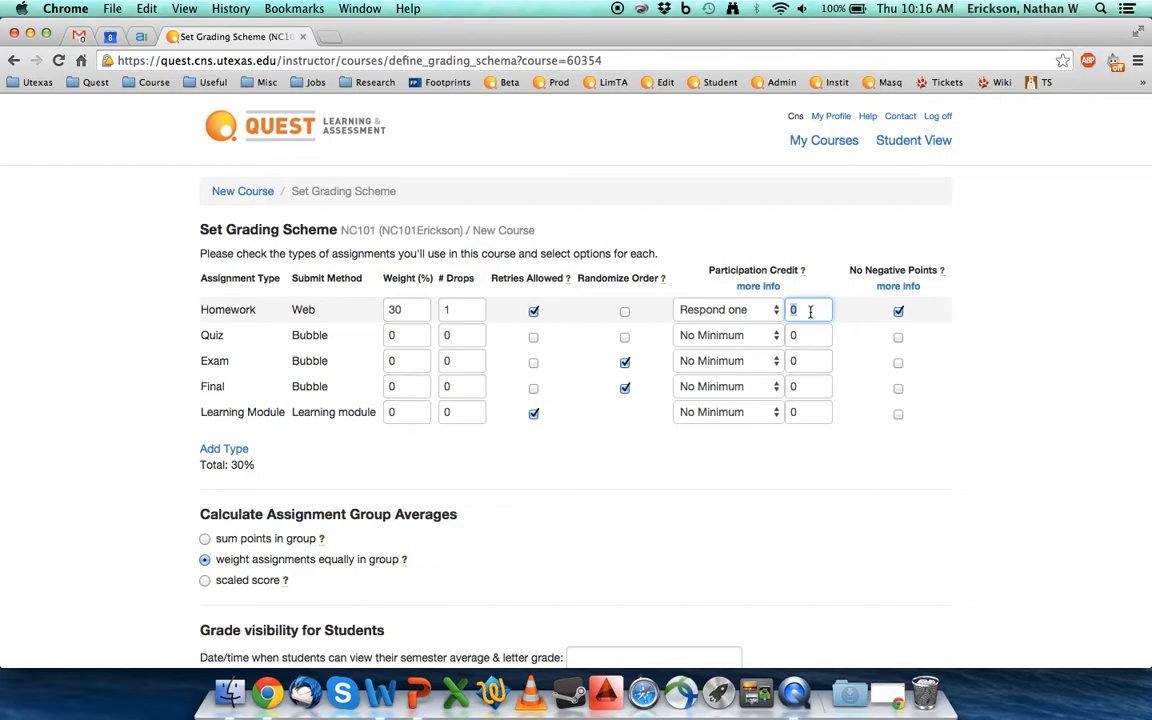
pyautogui.write('40')
# - Change the Homework participation credit requirement to Respond all
pyautogui.click(740, 310)
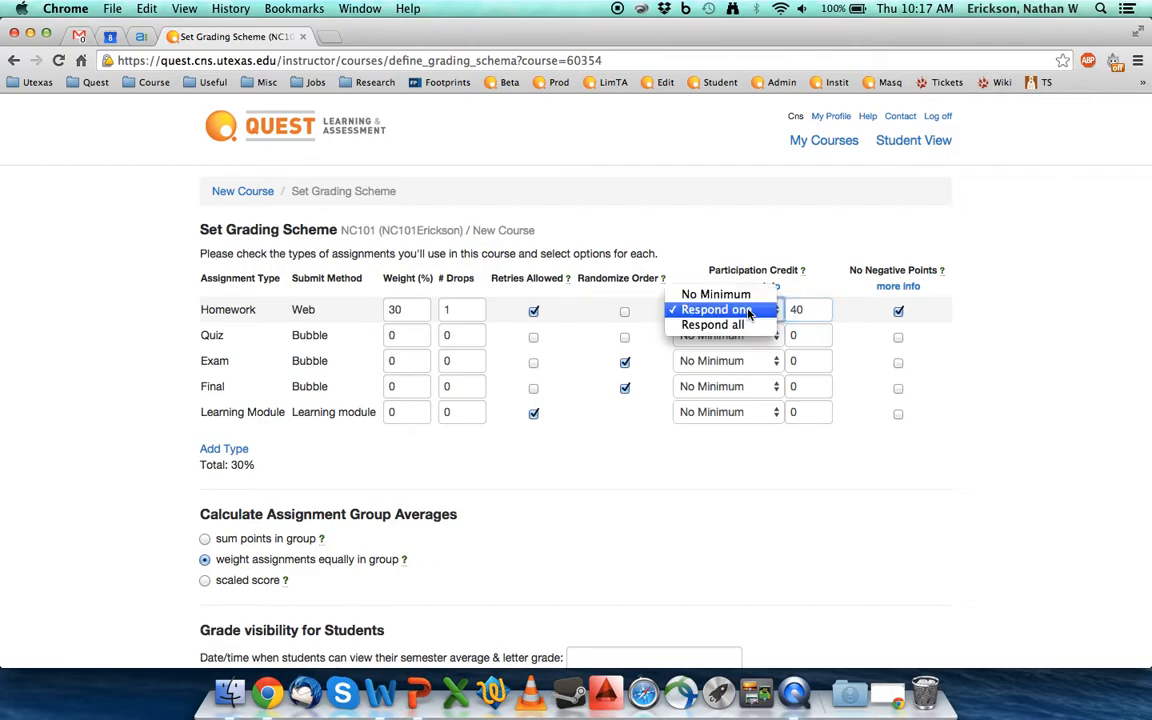
pyautogui.click(745, 325)
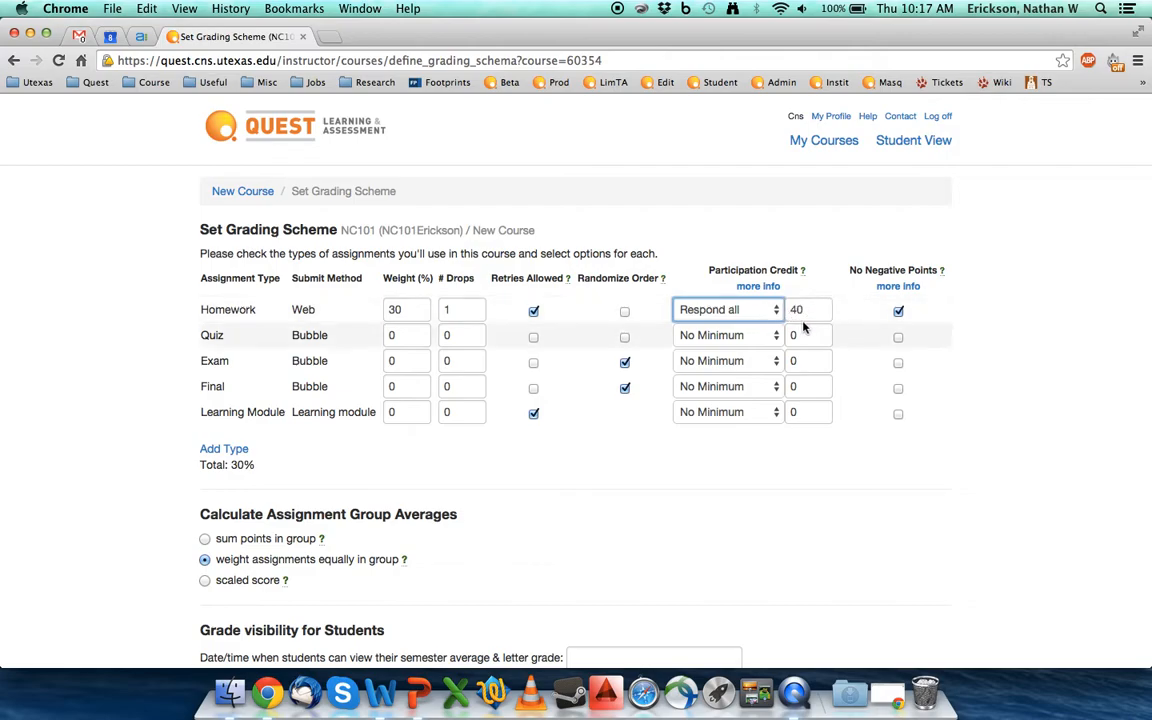
pyautogui.click(808, 310)
pyautogui.doubleClick(808, 310)
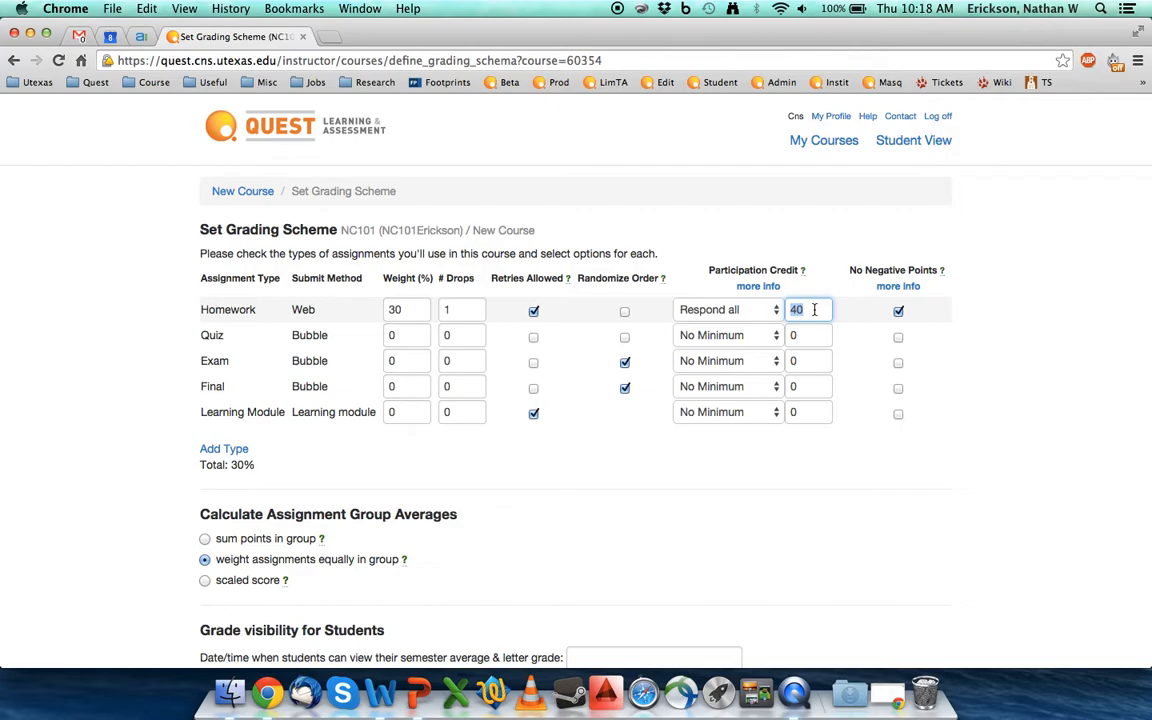
# - Add a new assignment type to the grading scheme and name it Optional Homework
pyautogui.scroll(-2, 814, 309)
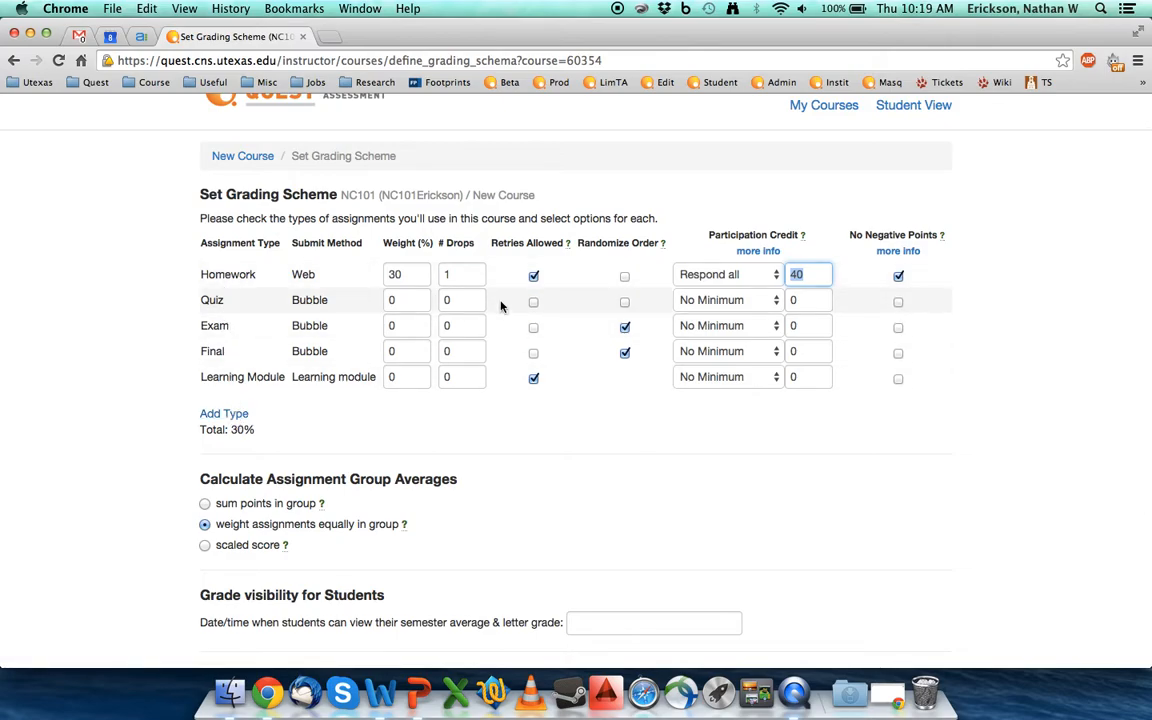
pyautogui.click(400, 301)
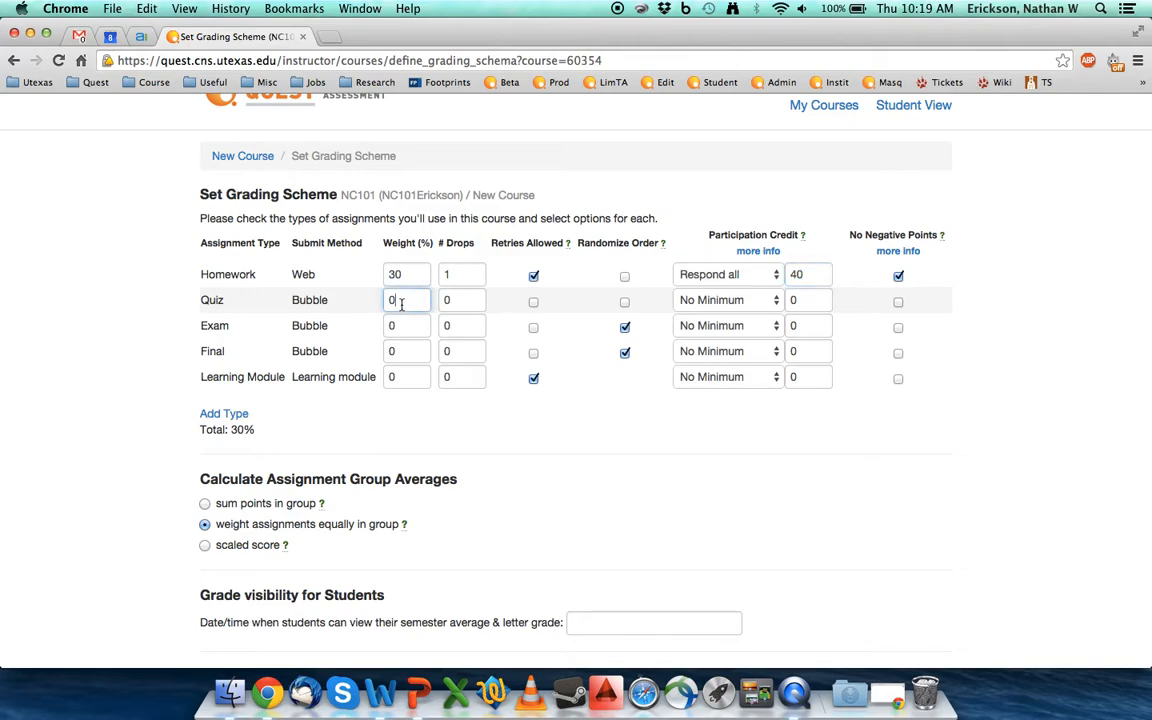
pyautogui.click(240, 413)
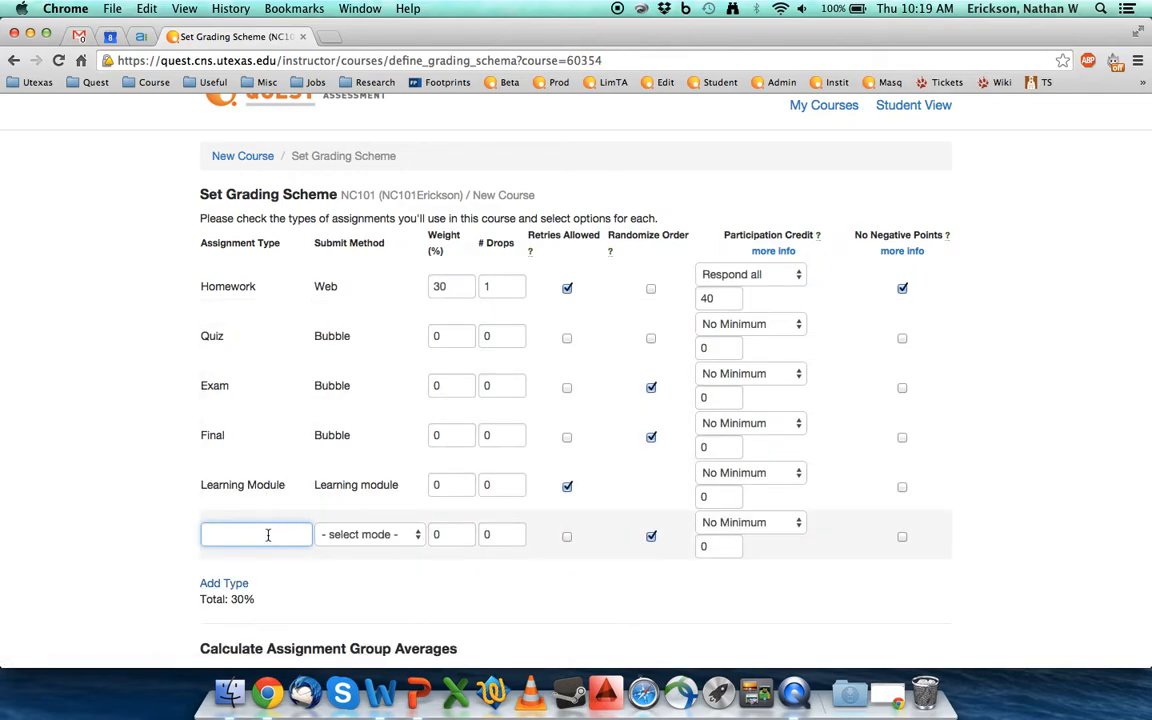
pyautogui.scroll(-1, 268, 535)
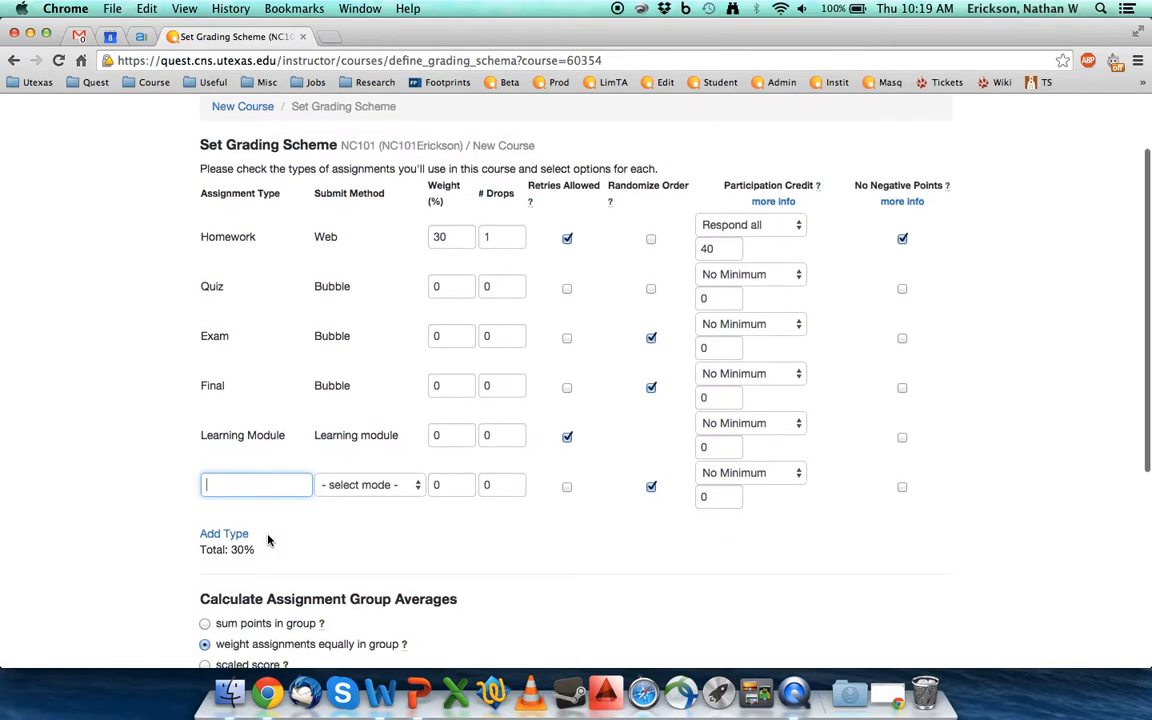
pyautogui.click(250, 484)
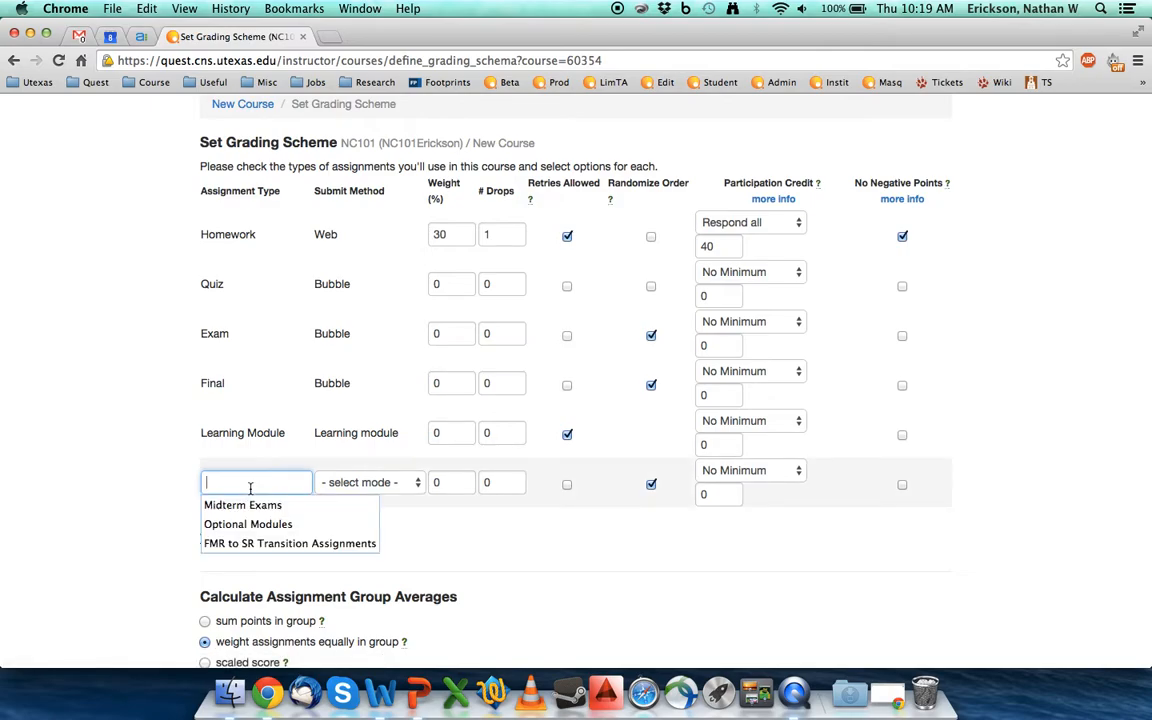
pyautogui.click(250, 524)
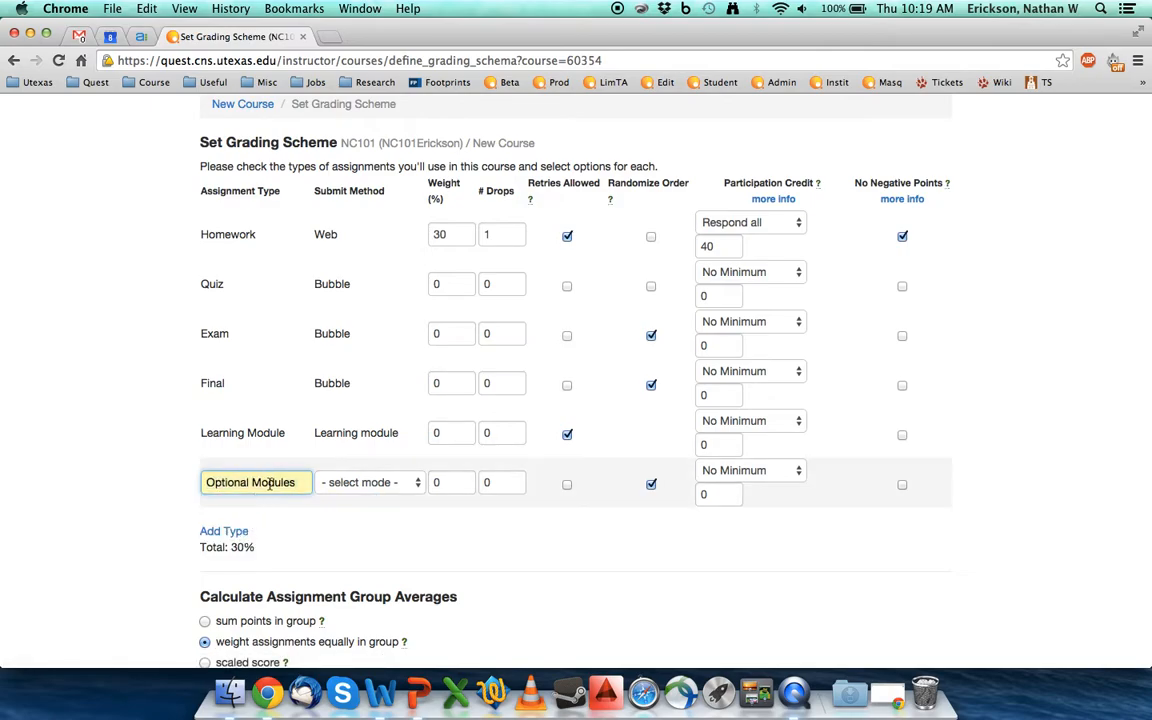
pyautogui.doubleClick(268, 482)
pyautogui.write('Homewokr')
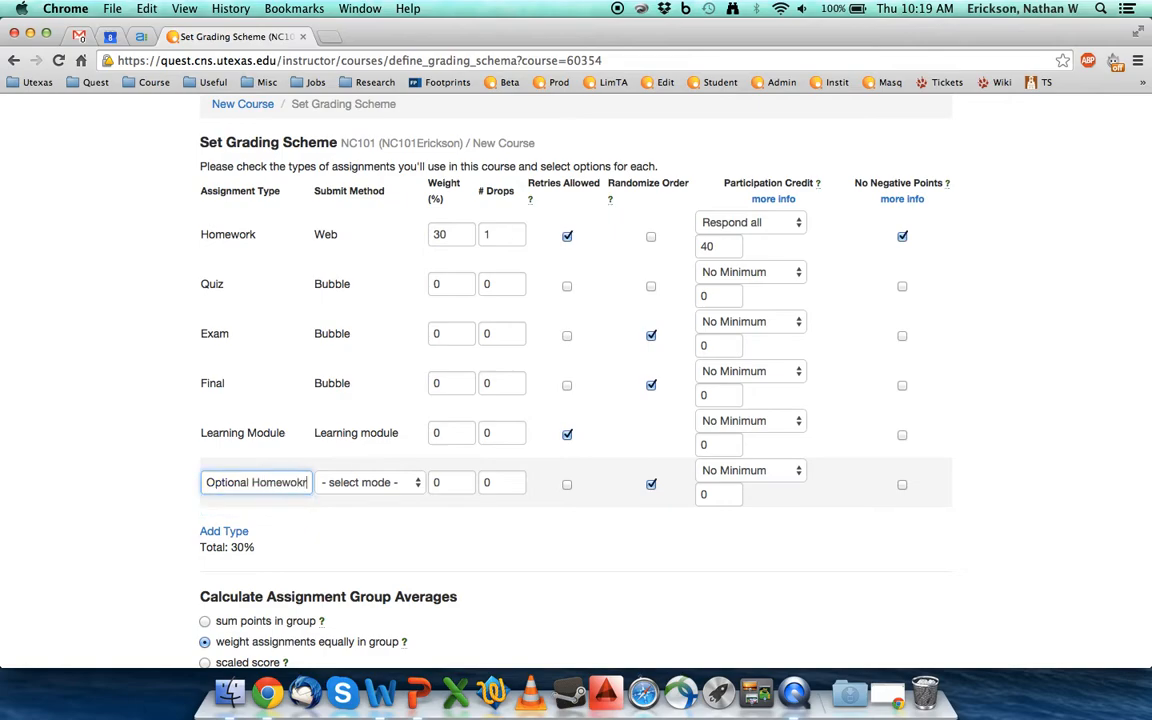
pyautogui.press('BackSpace')
pyautogui.press('BackSpace')
pyautogui.write('rk')
# - Set the added assignment type's submit method to Manual and rename the type Projects
pyautogui.click(366, 482)
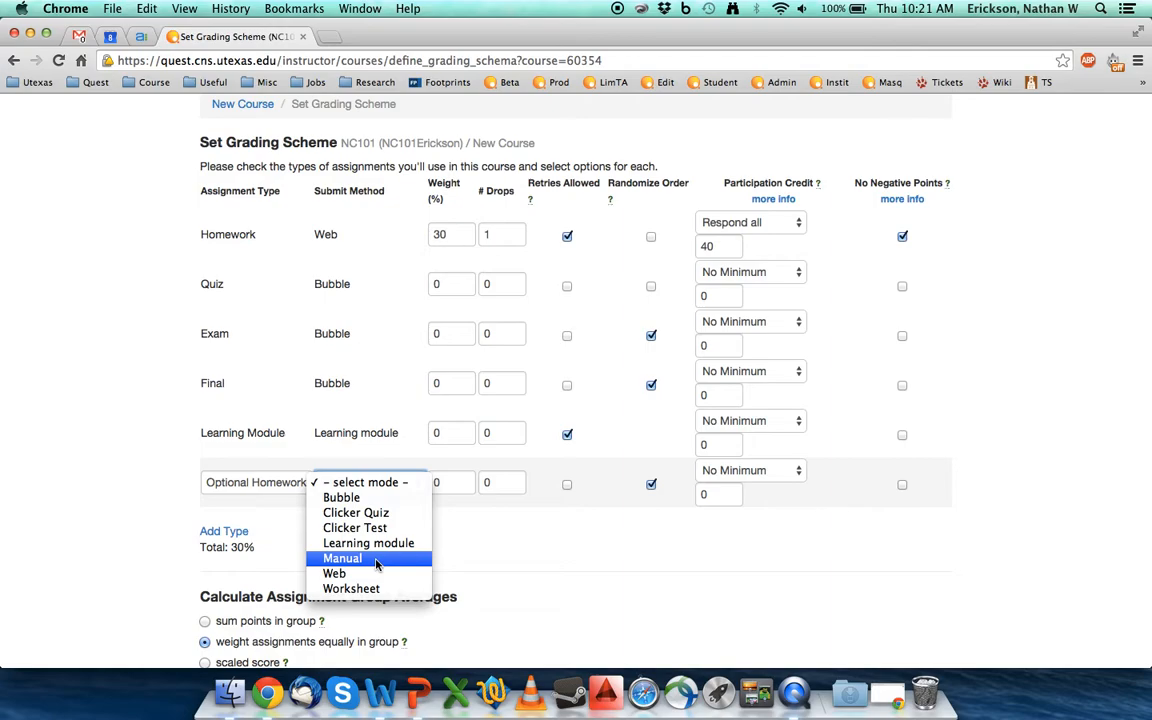
pyautogui.click(376, 559)
pyautogui.moveTo(305, 482); pyautogui.dragTo(197, 482)
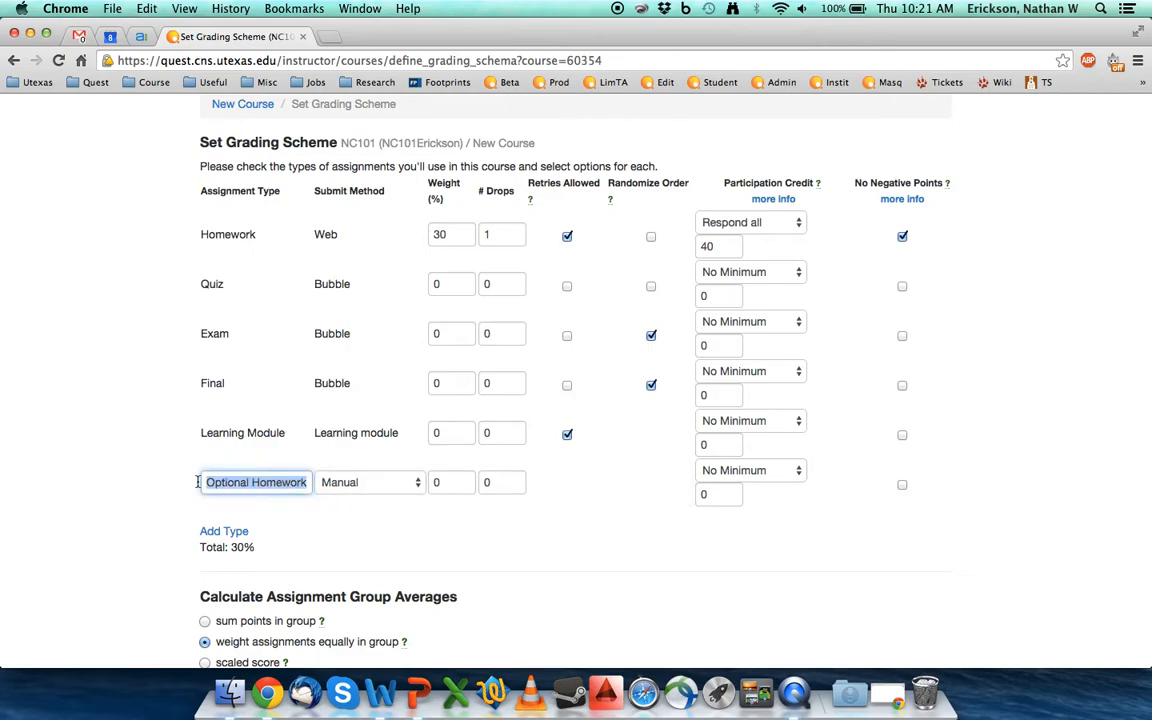
pyautogui.write('Projects')
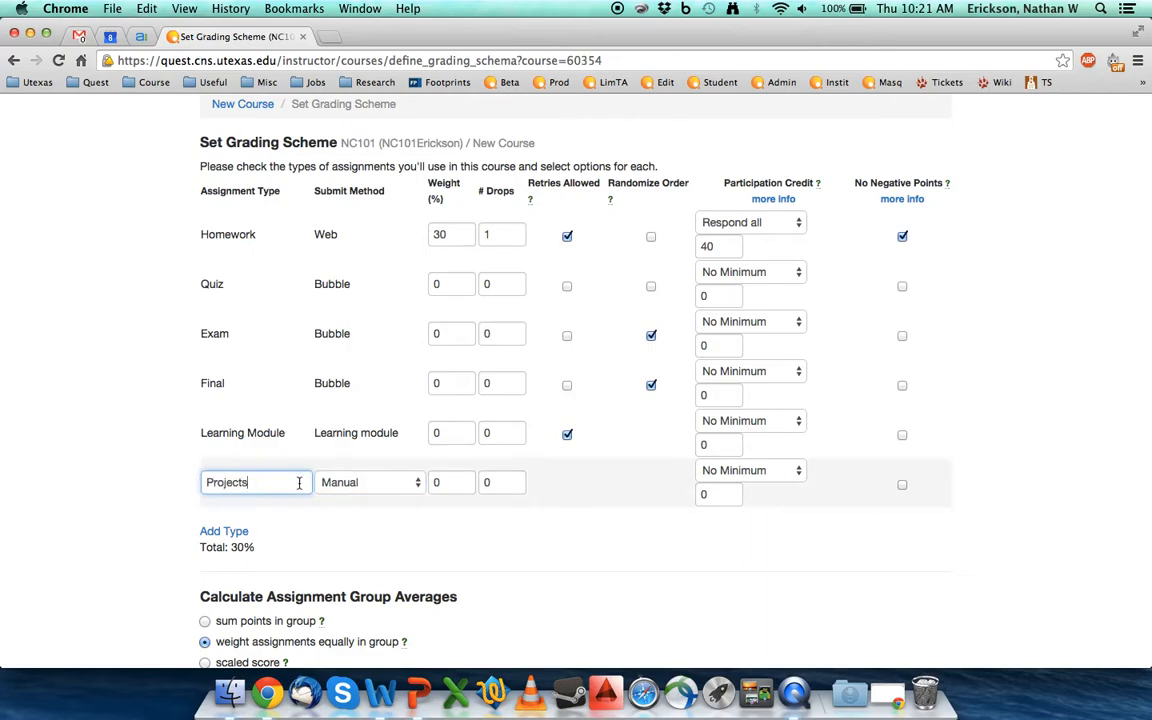
pyautogui.click(324, 528)
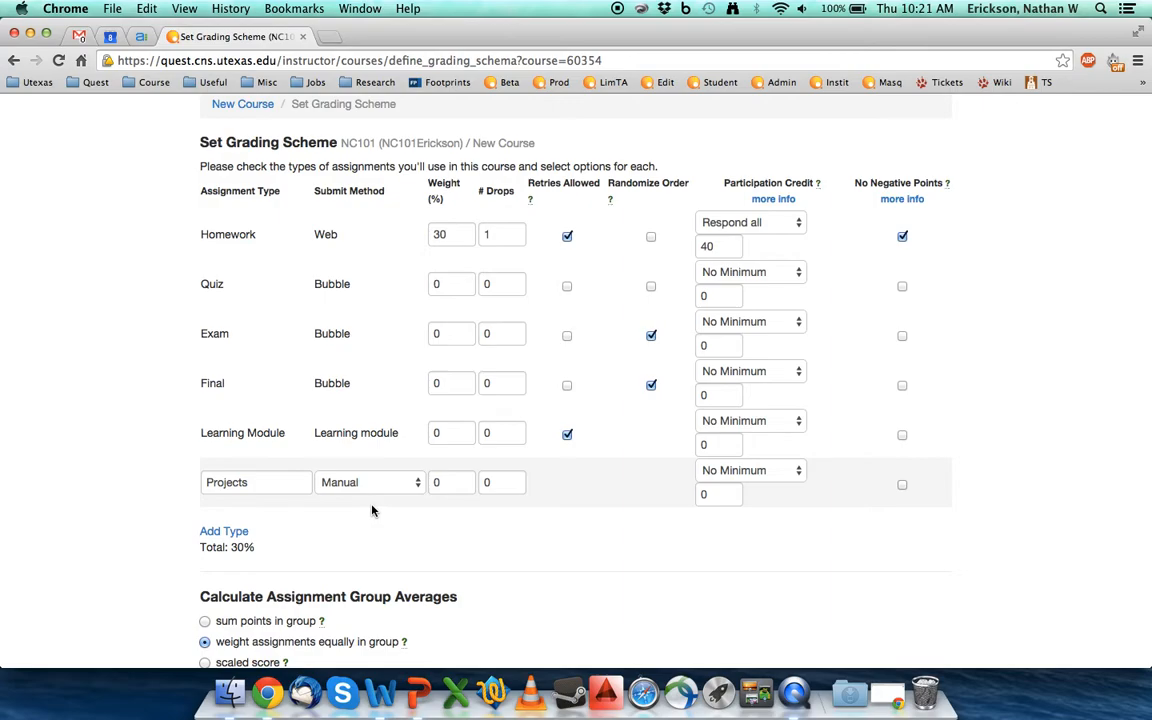
# - Set the weight of the Projects assignment type to 20%
pyautogui.click(437, 481)
pyautogui.press('BackSpace')
pyautogui.write('20')
pyautogui.click(465, 519)
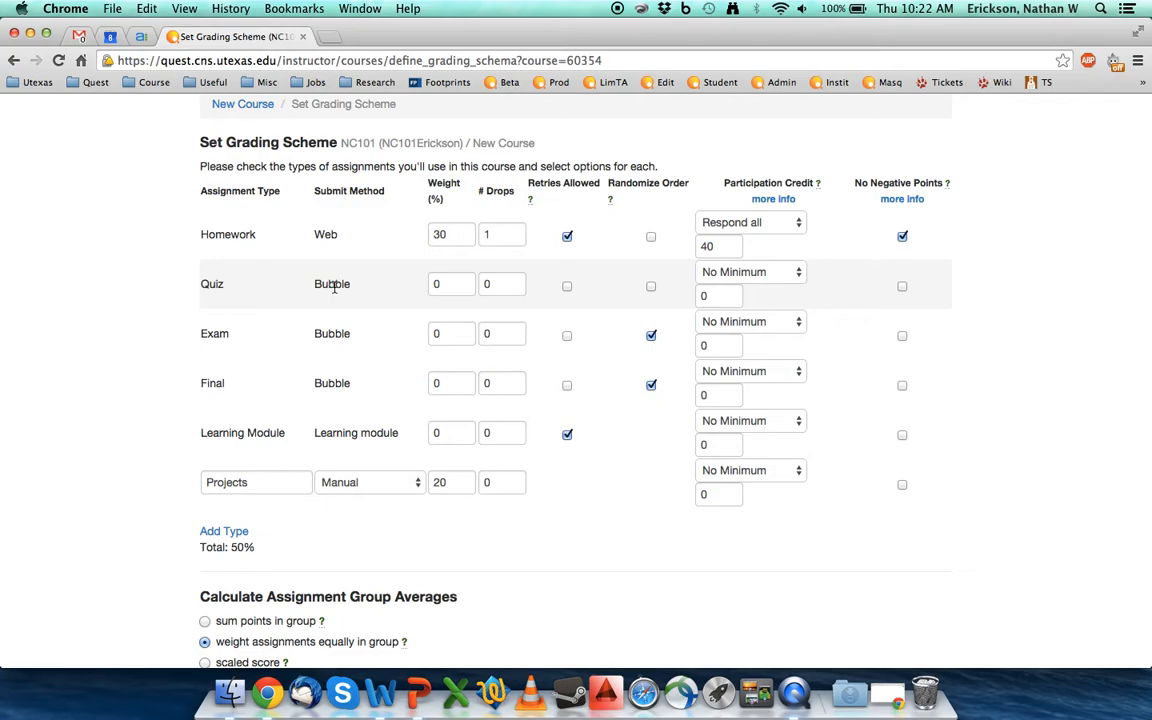
# - Set the Quiz assignment type's weight to 15% and the Final's weight to 35%
pyautogui.click(436, 284)
pyautogui.write('15')
pyautogui.click(457, 331)
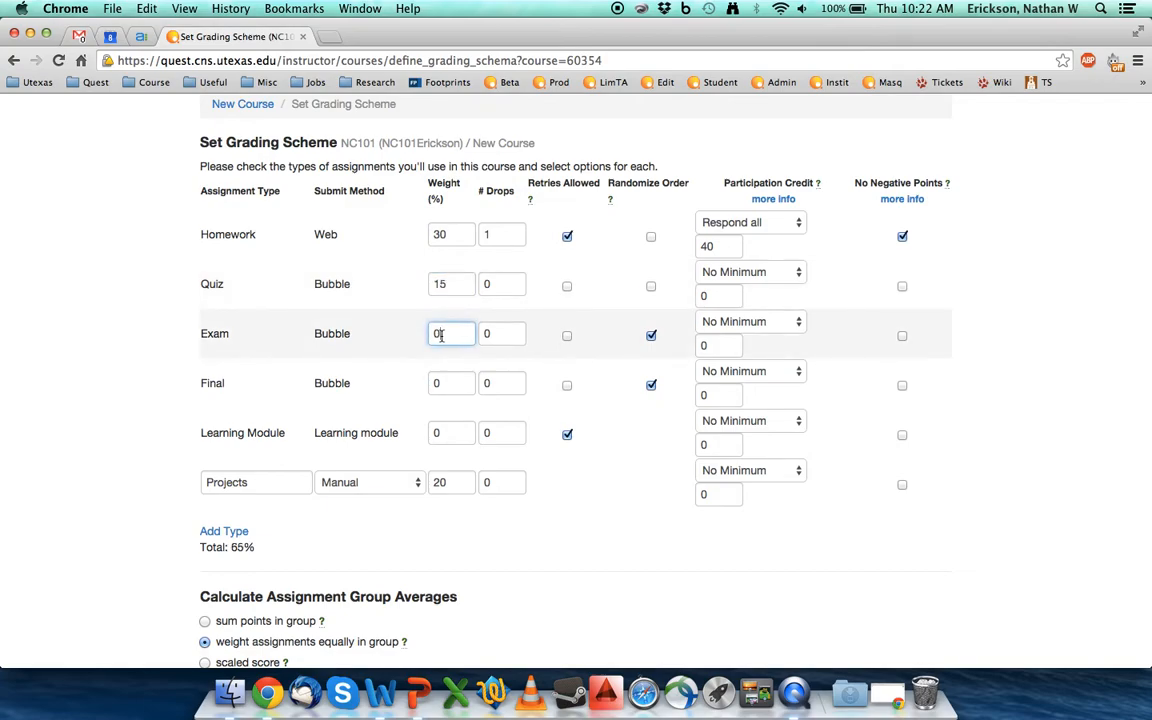
pyautogui.click(452, 383)
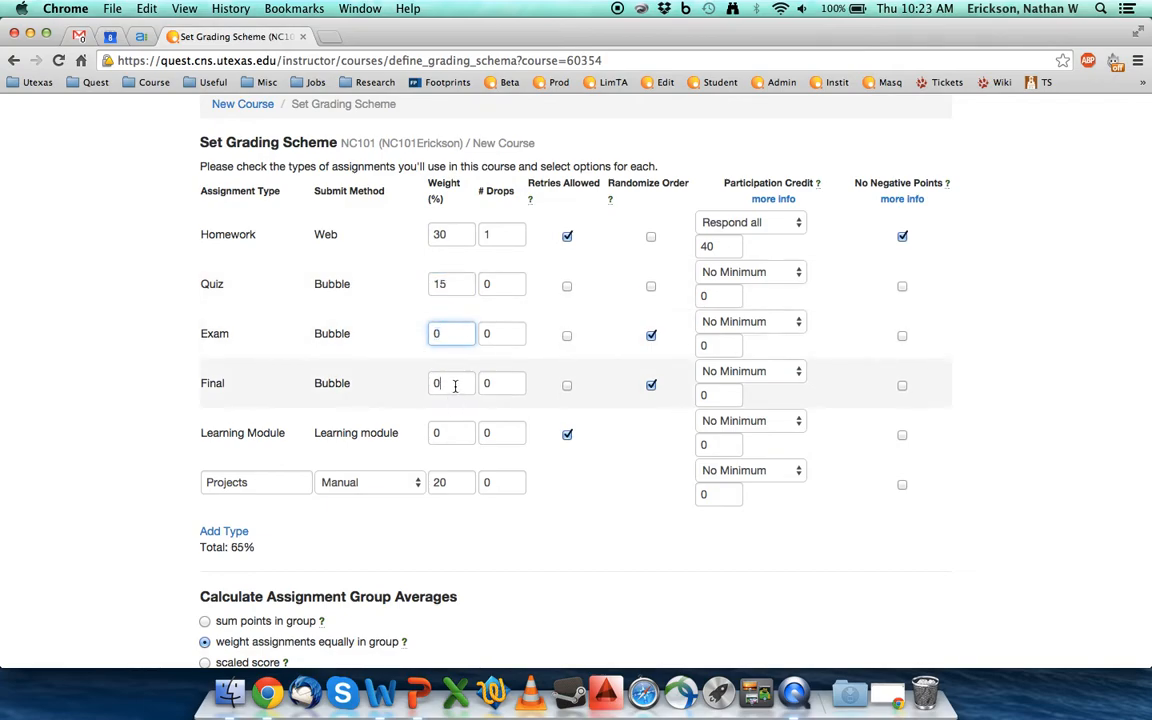
pyautogui.write('35')
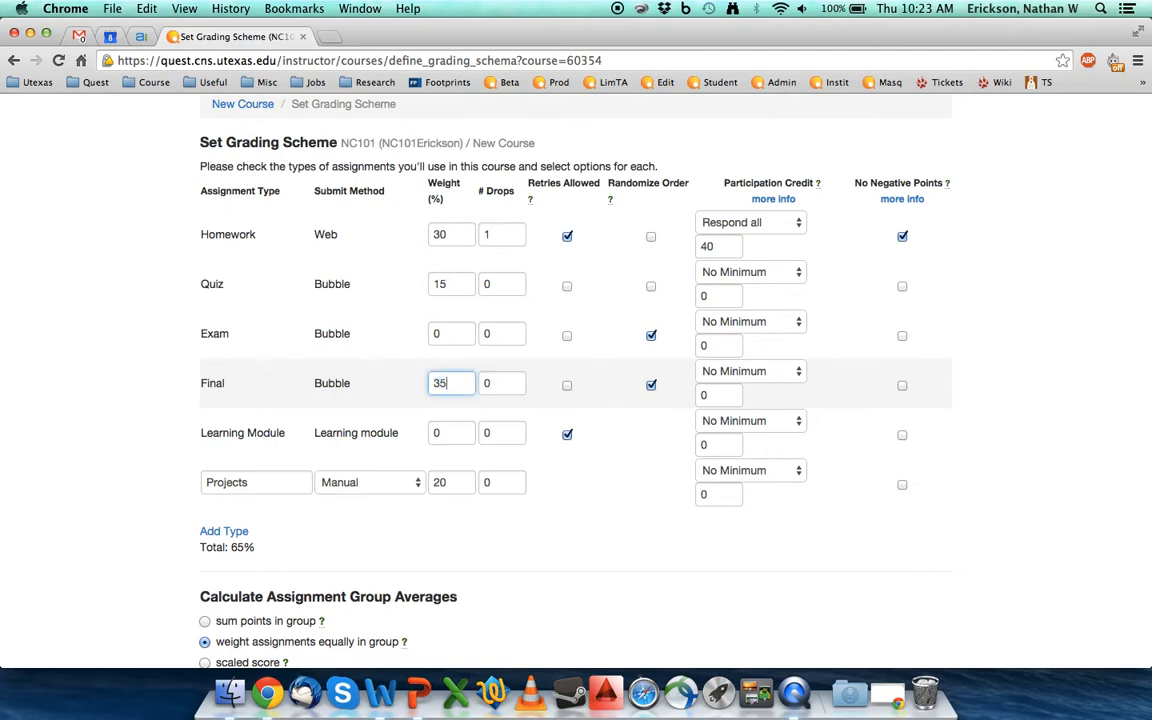
# - Review the grading scheme's total weight, the Homework assignment type and the options for calculating assignment group averages
pyautogui.click(568, 612)
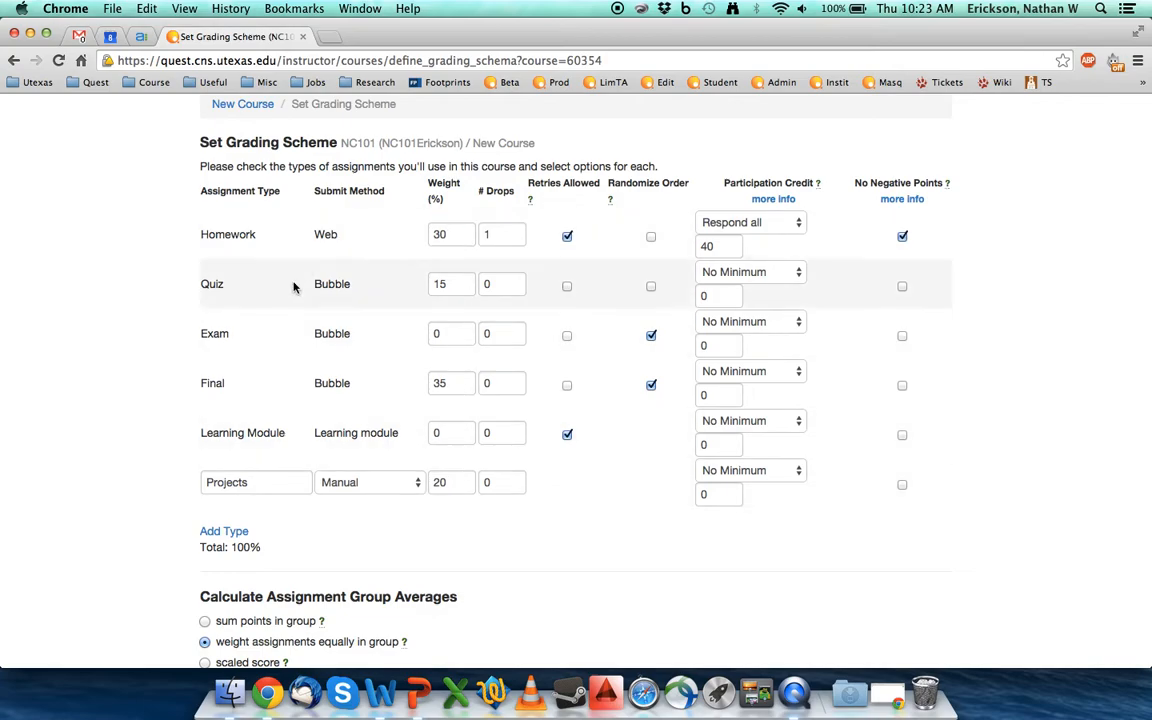
pyautogui.scroll(-2, 270, 435)
pyautogui.moveTo(203, 468); pyautogui.dragTo(262, 469)
pyautogui.click(360, 455)
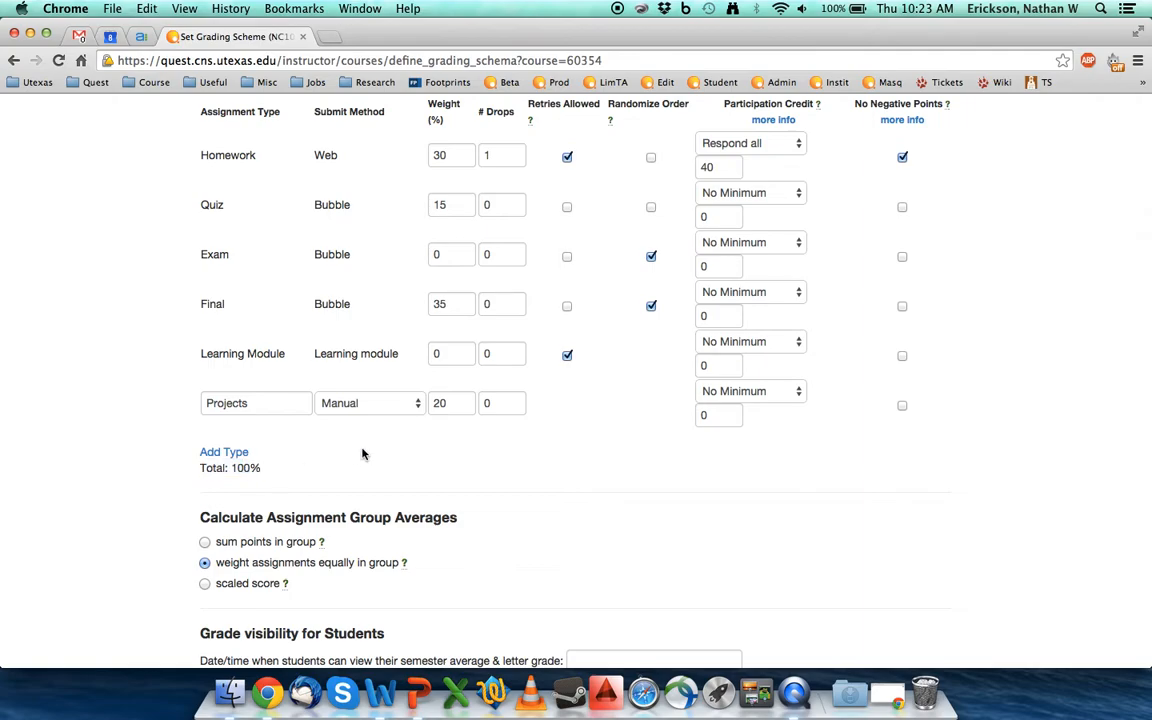
pyautogui.scroll(-5, 363, 454)
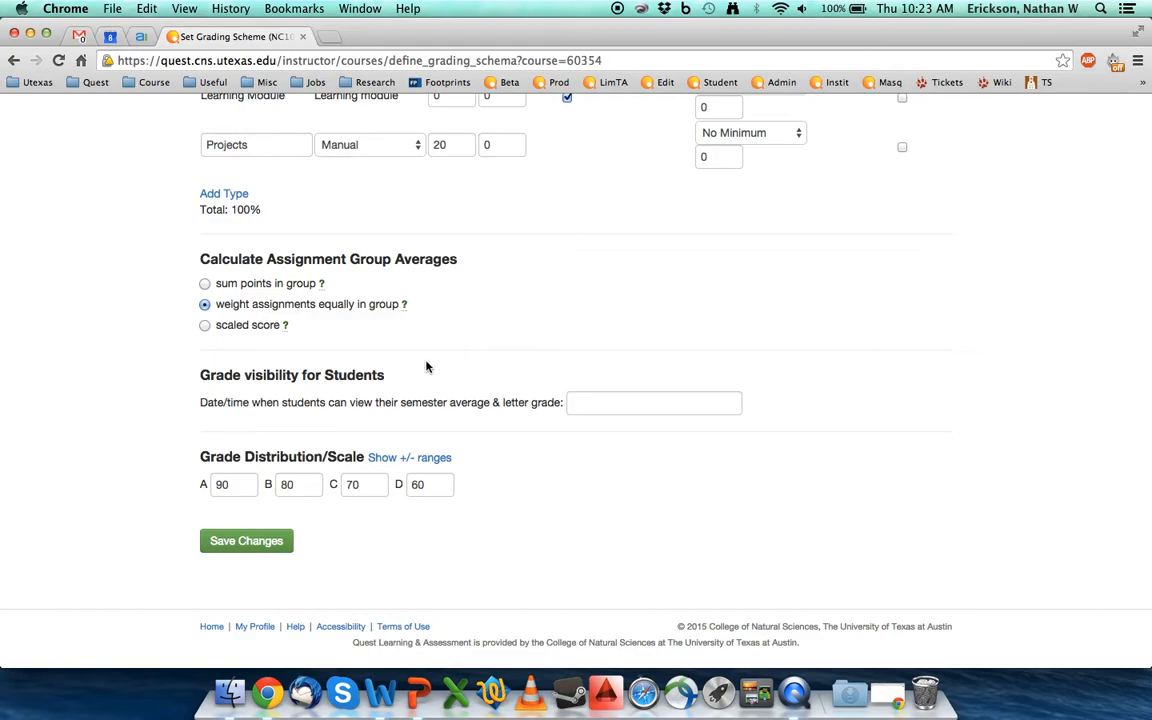
pyautogui.scroll(5, 426, 367)
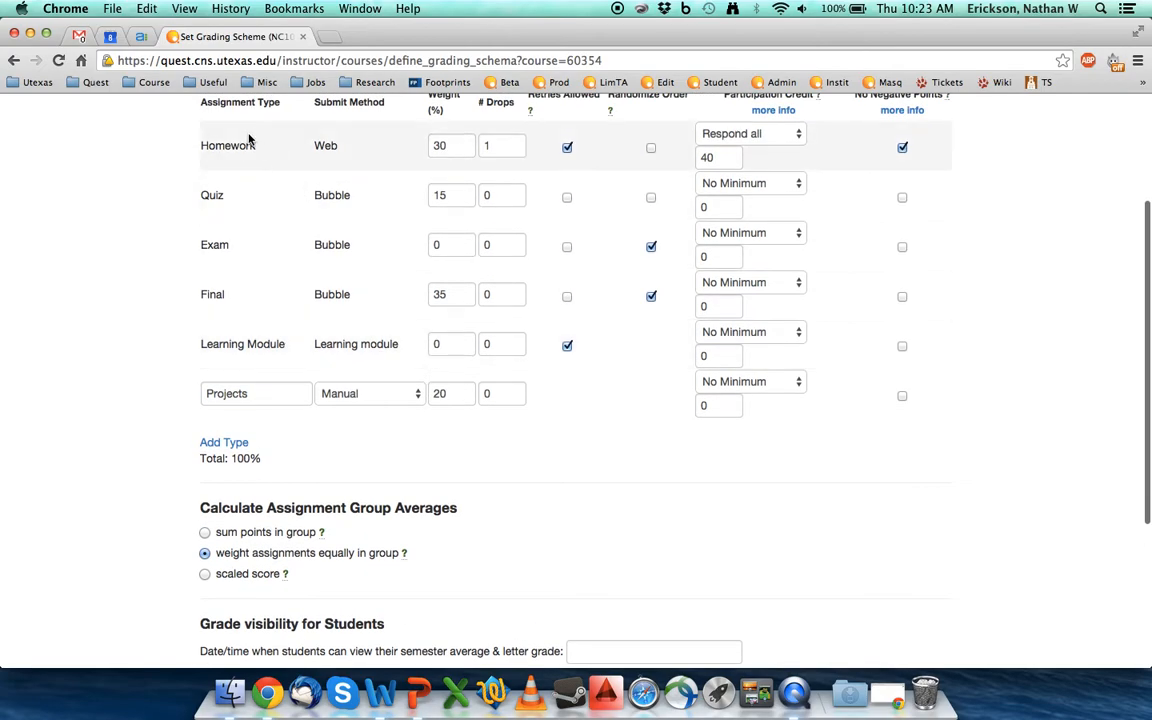
pyautogui.moveTo(224, 147); pyautogui.dragTo(365, 149)
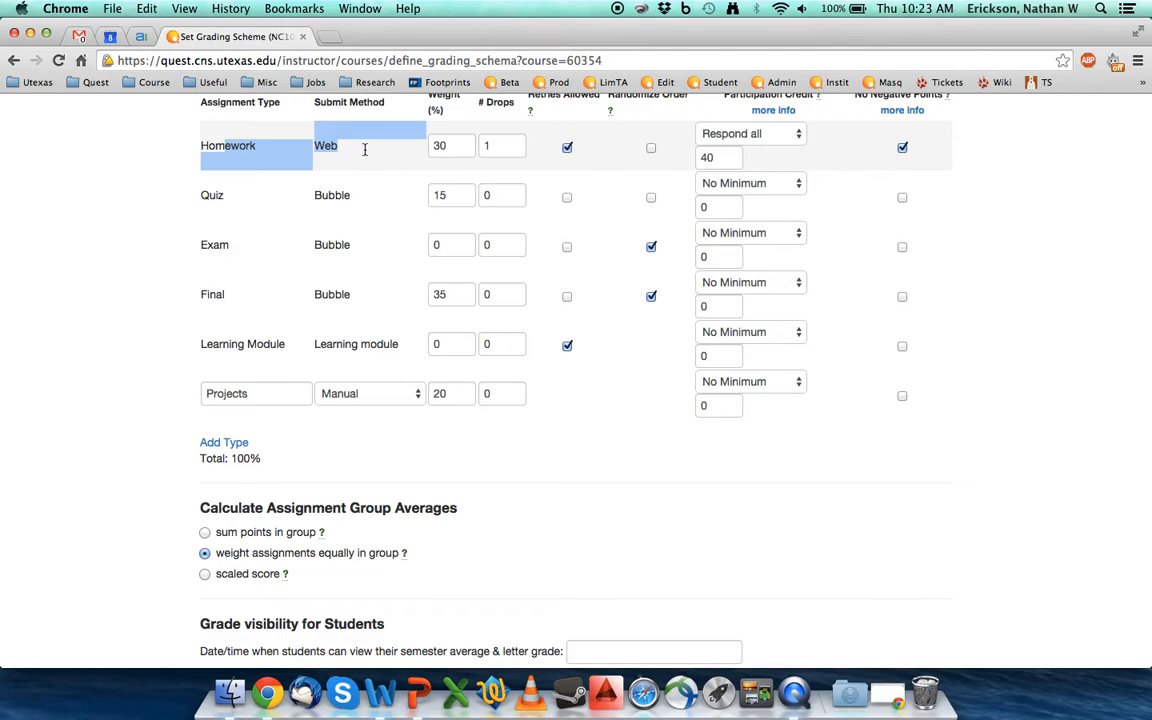
pyautogui.scroll(-4, 365, 150)
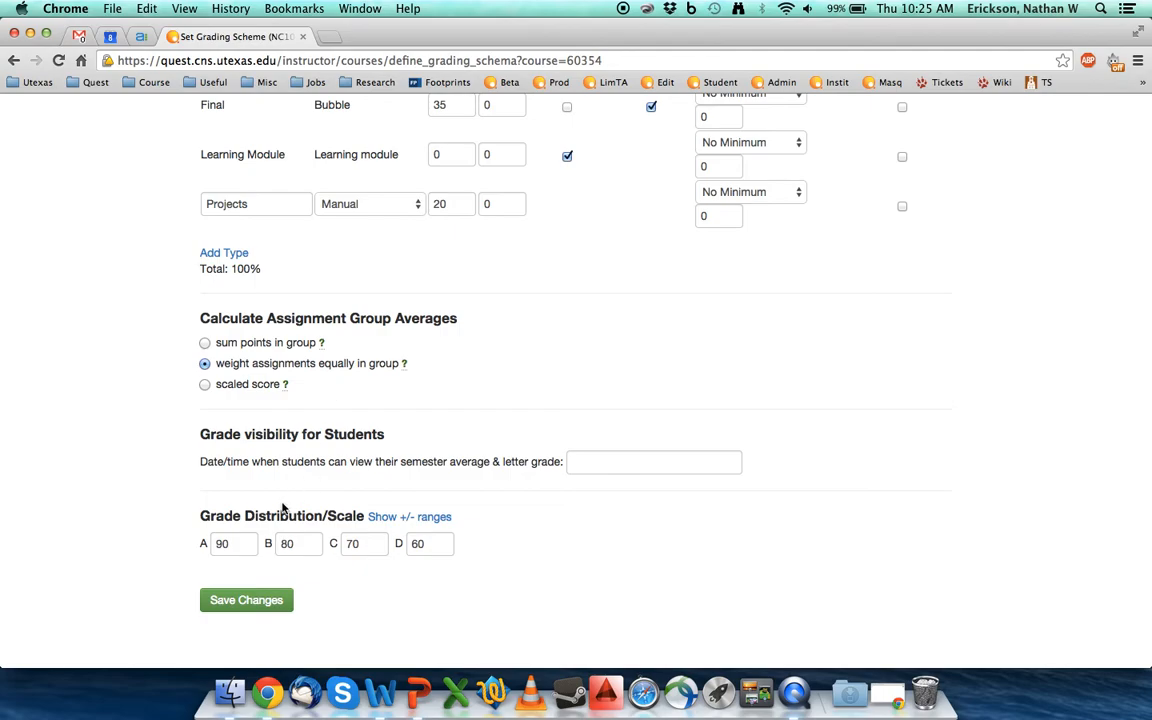
# - Show the plus/minus ranges in the grade distribution scale and review the A and B cutoffs
pyautogui.scroll(-2, 255, 458)
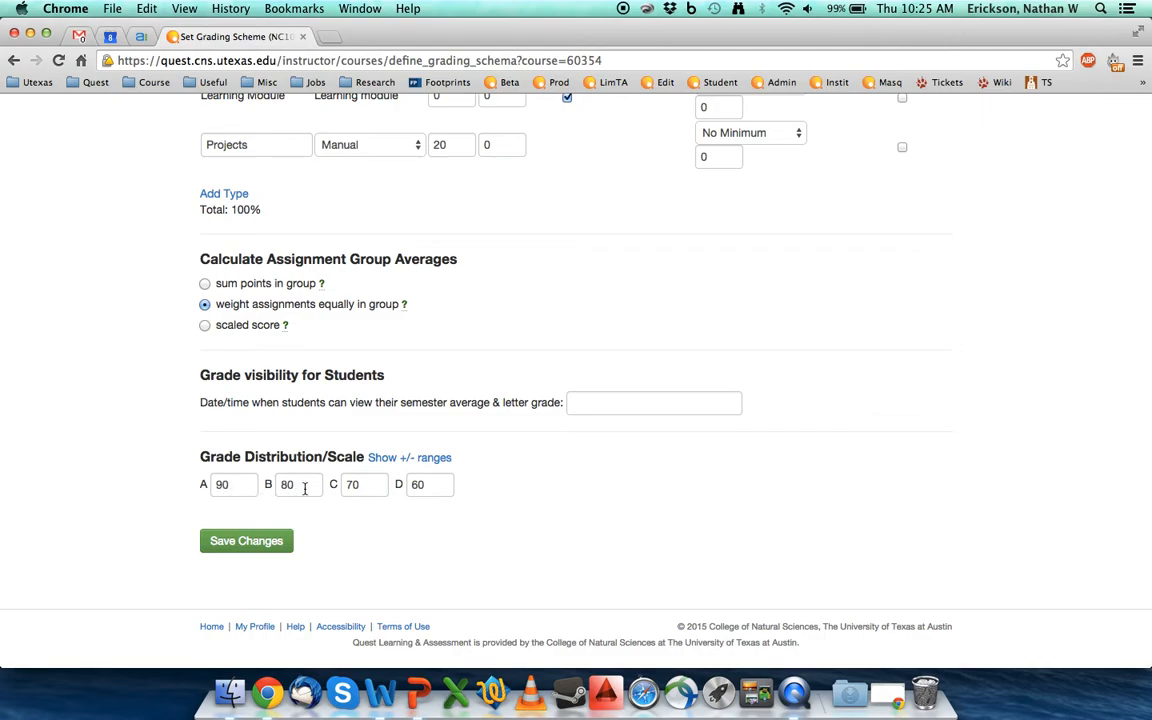
pyautogui.click(417, 460)
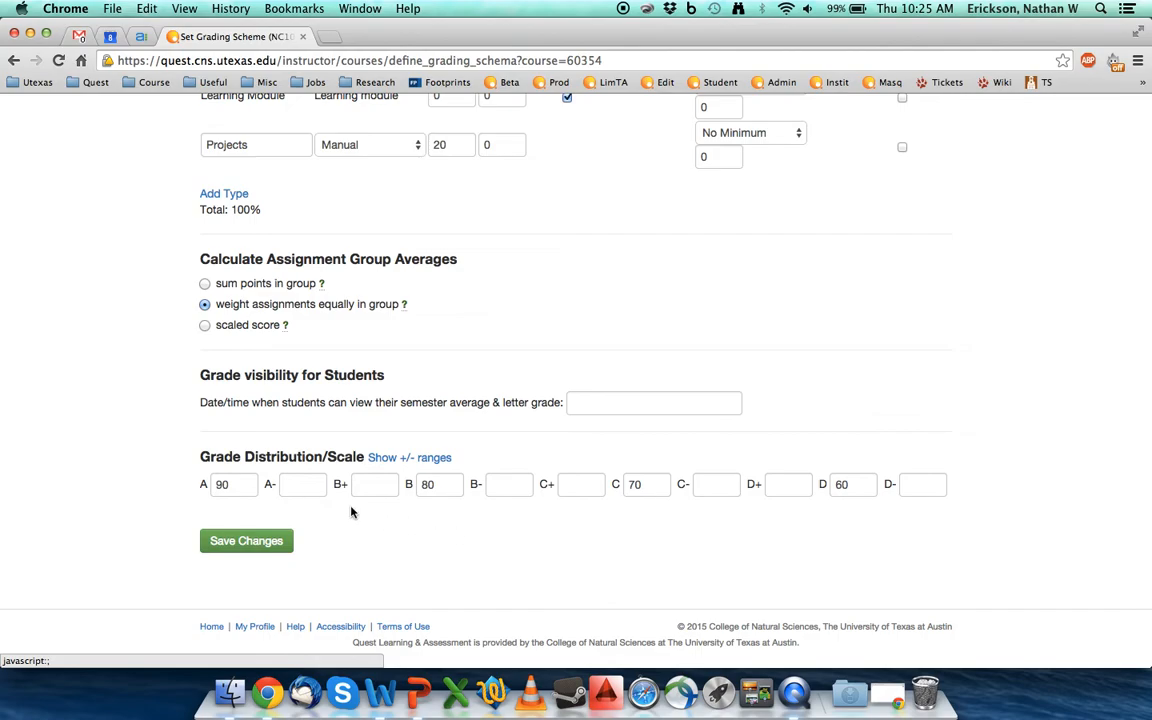
pyautogui.doubleClick(238, 483)
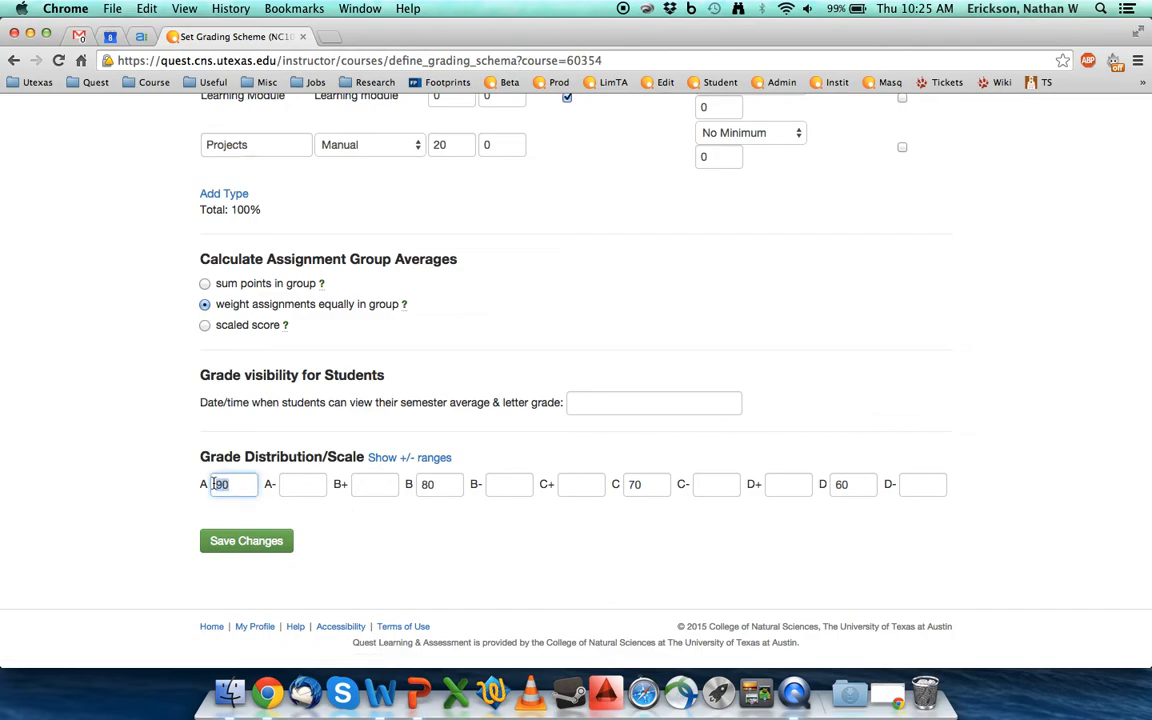
pyautogui.click(242, 484)
pyautogui.doubleClick(437, 484)
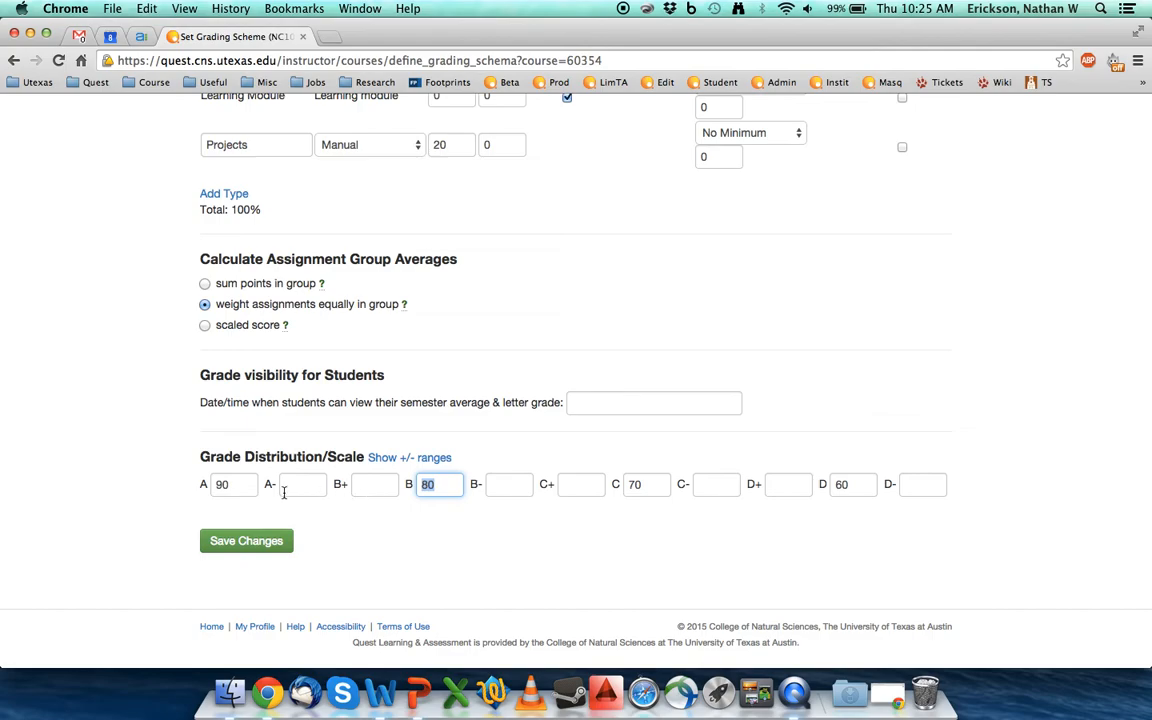
pyautogui.doubleClick(222, 484)
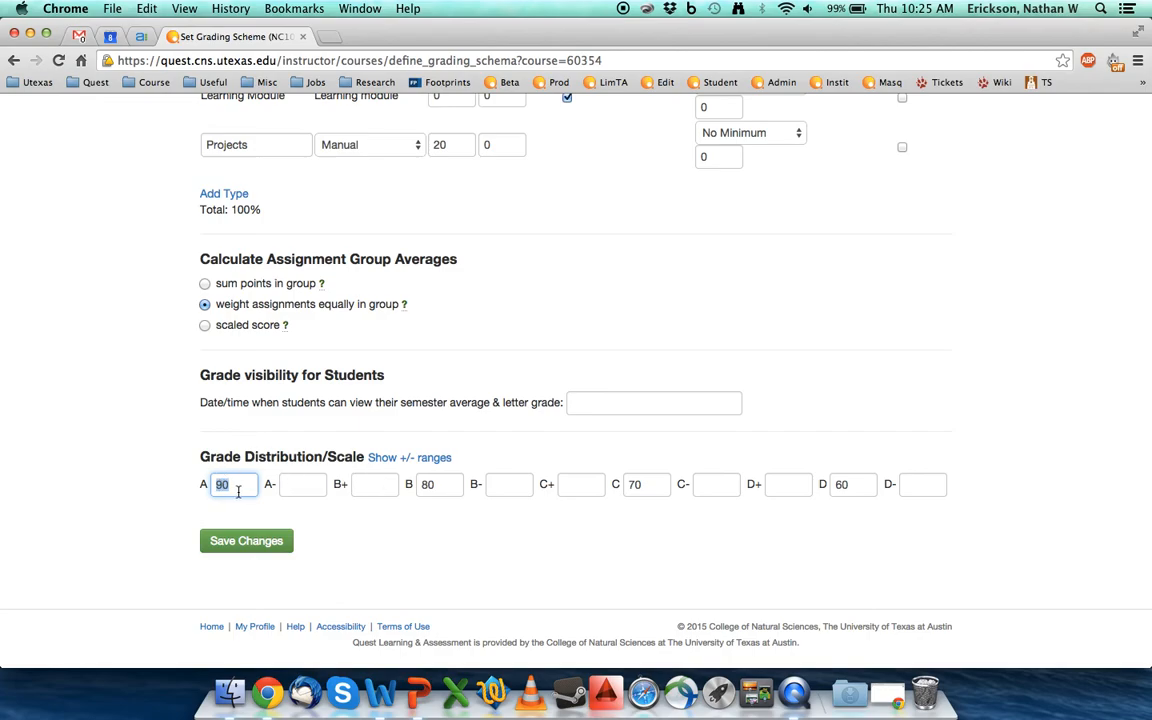
# - Set the date and time when students can view their semester average and letter grade to the current moment, 01/08/2015 10:26 am
pyautogui.click(597, 405)
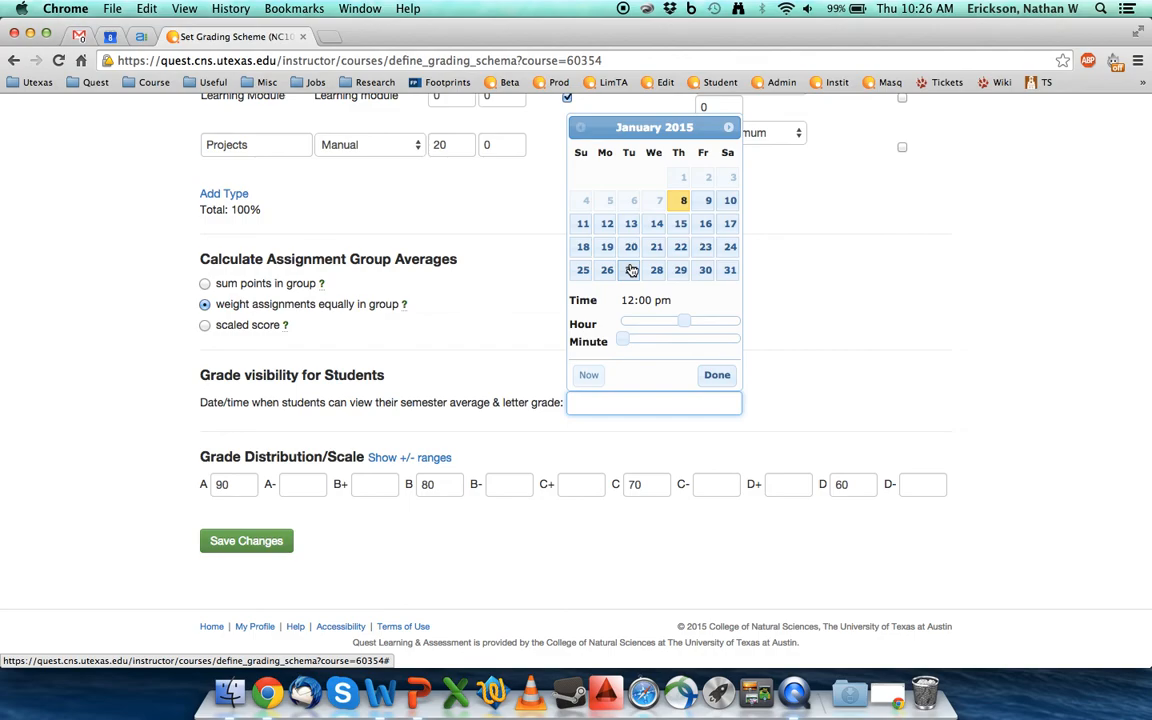
pyautogui.click(547, 547)
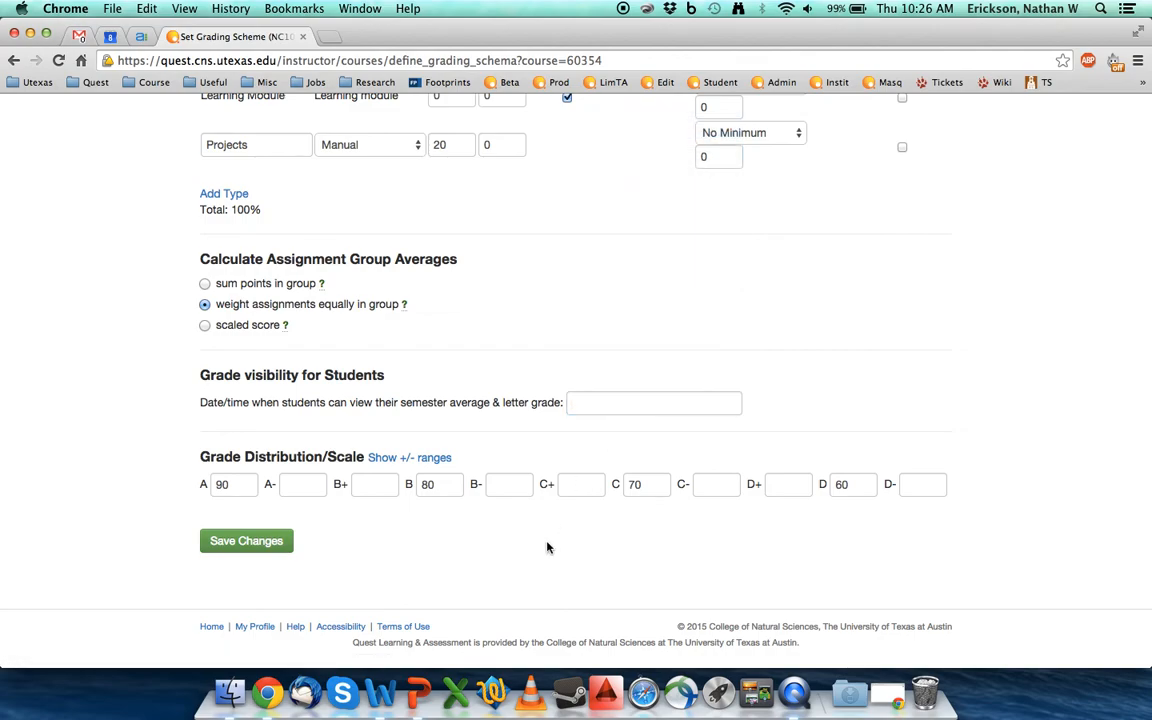
pyautogui.click(617, 404)
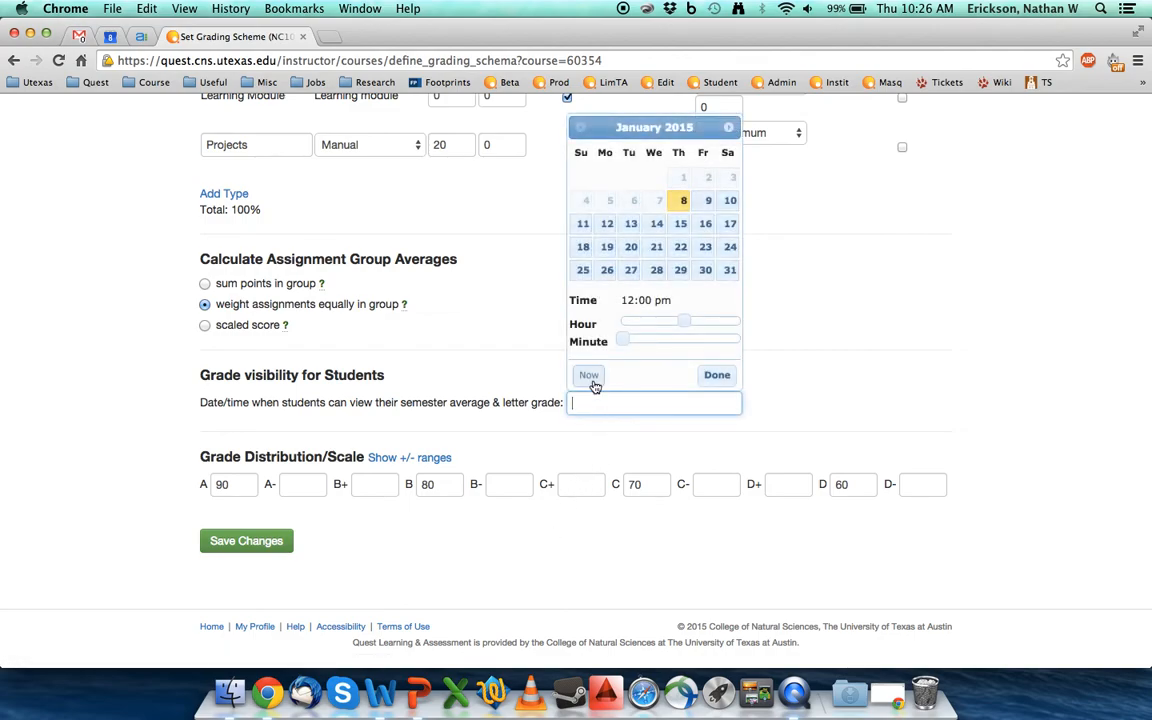
pyautogui.click(590, 374)
pyautogui.click(597, 446)
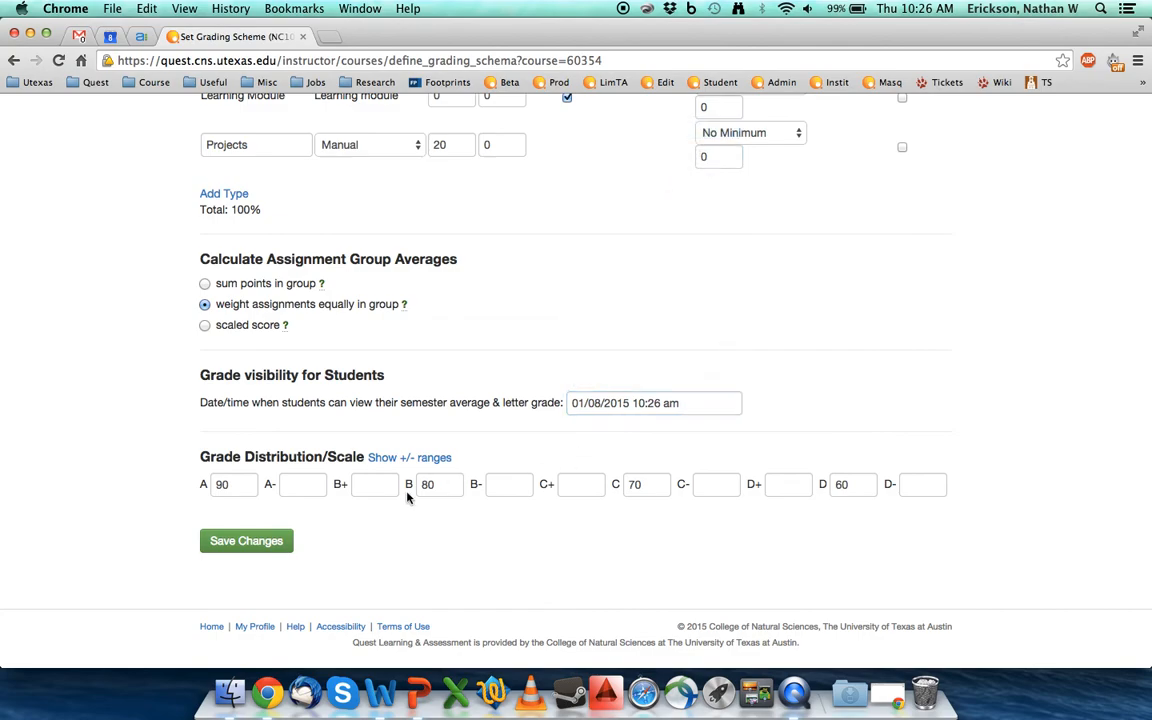
# - Save the grading scheme changes and expand the Grades options of the course
pyautogui.click(227, 545)
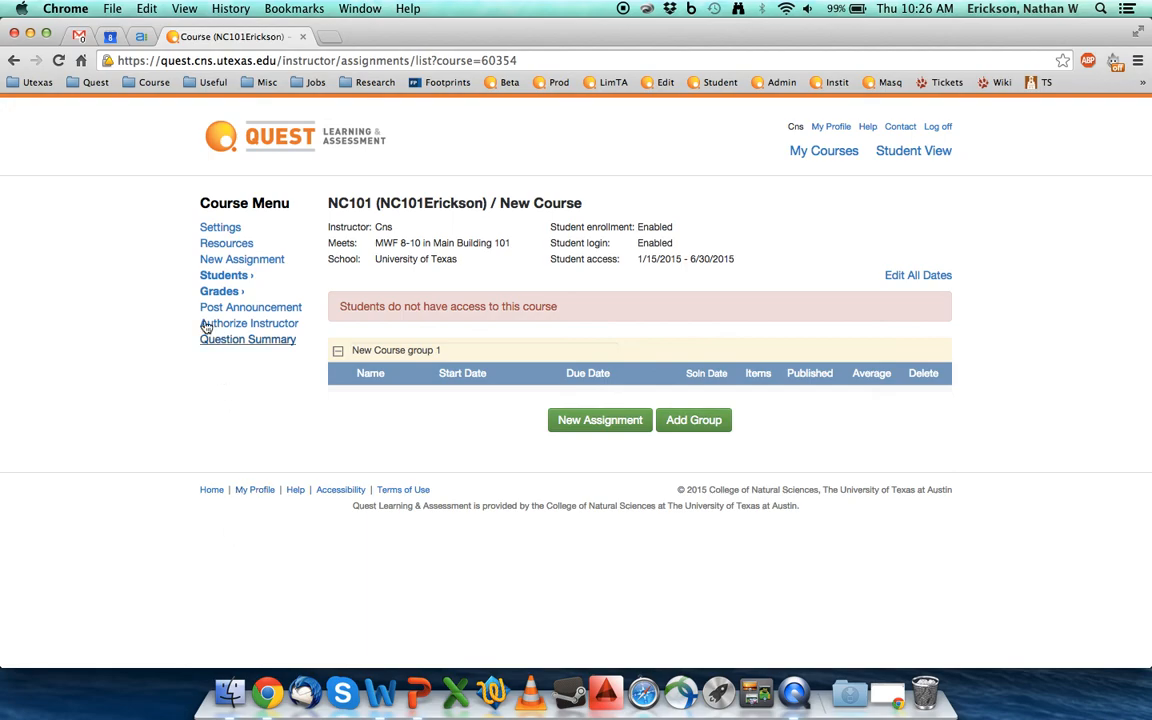
pyautogui.click(218, 291)
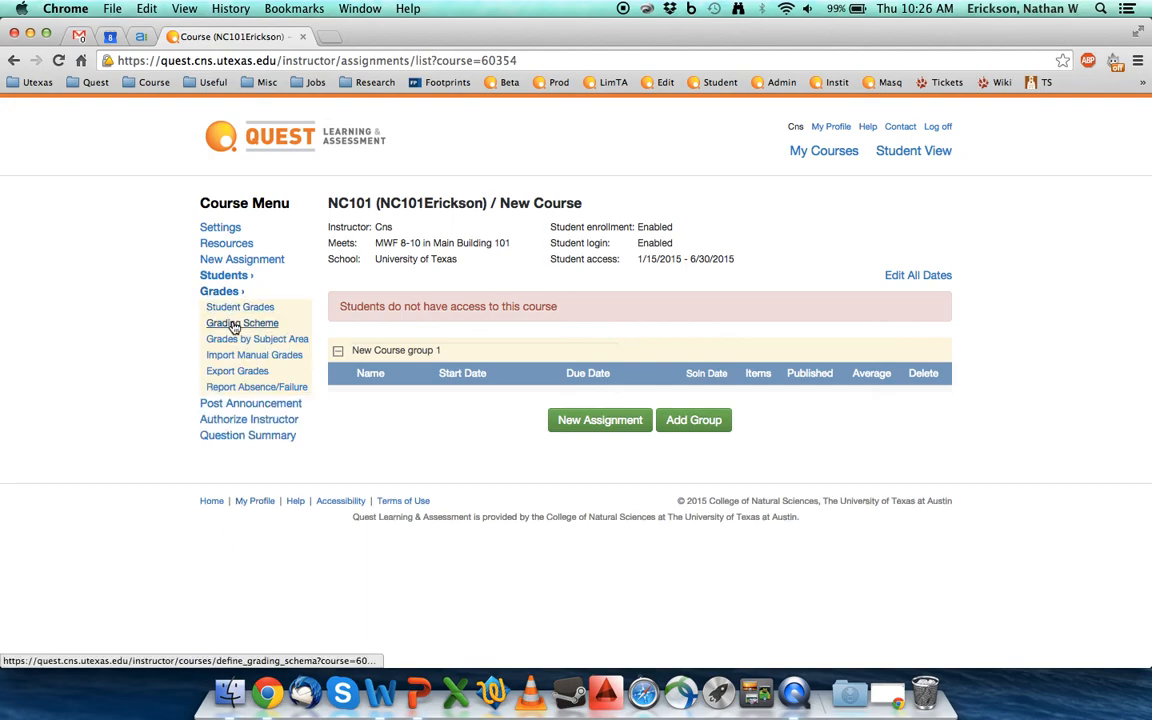